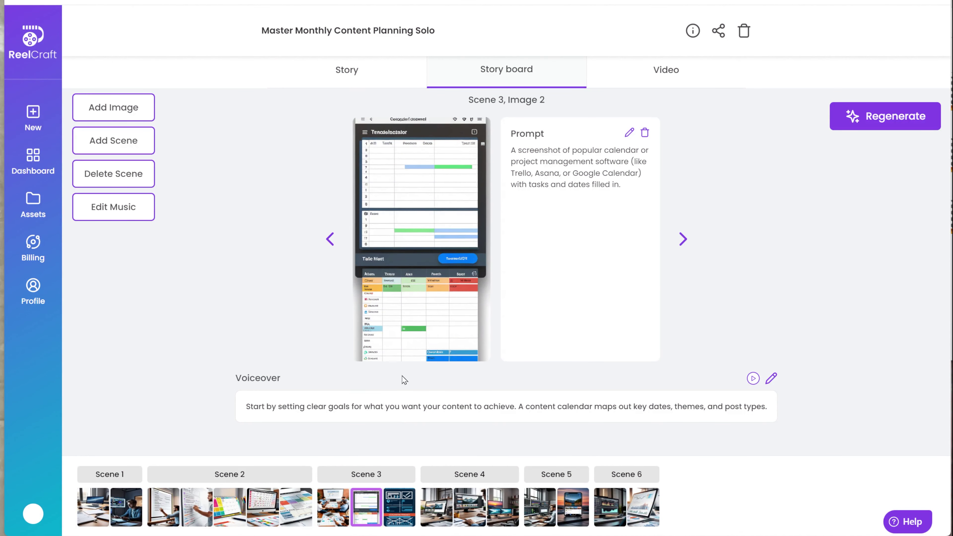
- Step back through the storyboard from Scene 2 to Scene 1, Image 1
left_click(330, 243)
left_click(330, 244)
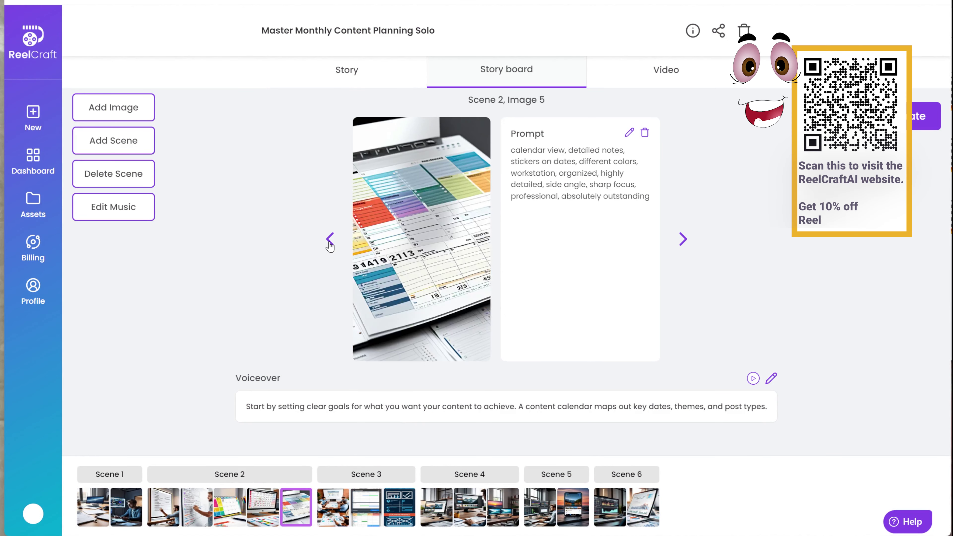
left_click(330, 245)
left_click(330, 244)
left_click(330, 244)
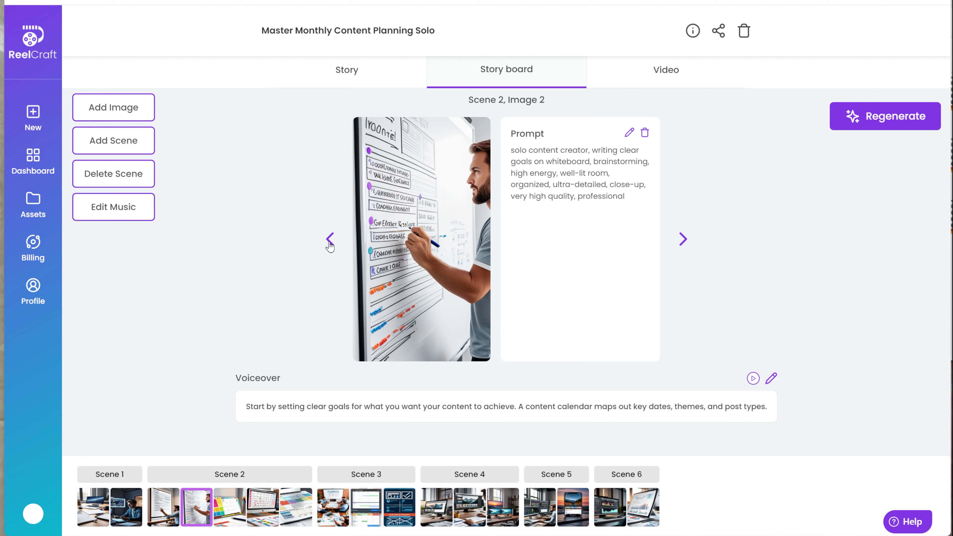
left_click(329, 244)
left_click(330, 244)
left_click(330, 244)
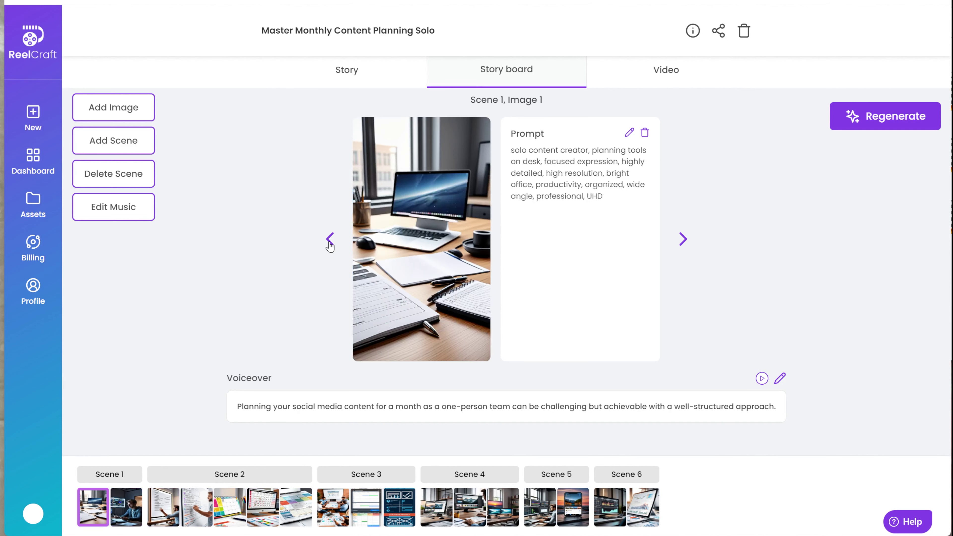
- Advance through Scenes 2 to 5 to reach Scene 6, Image 2
left_click(683, 247)
left_click(684, 247)
left_click(684, 247)
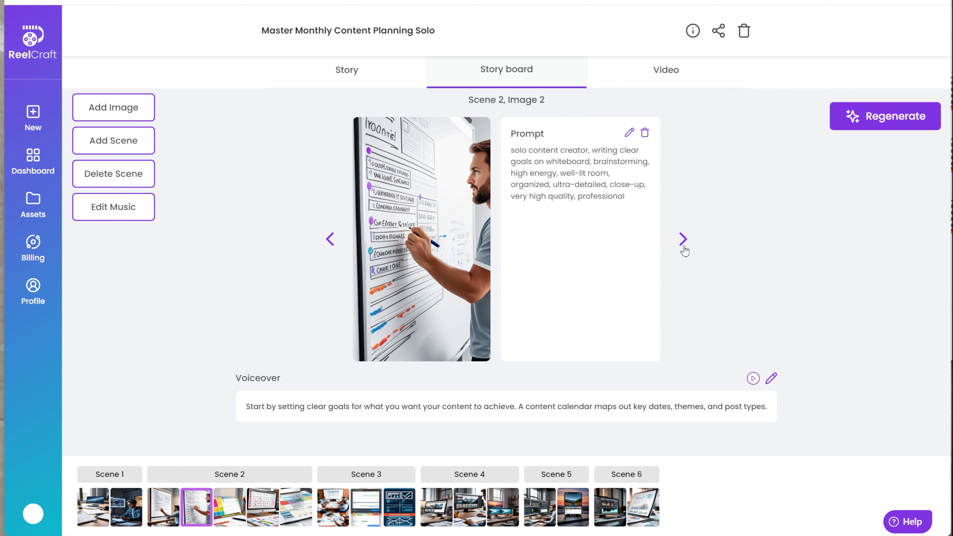
left_click(684, 248)
left_click(683, 247)
left_click(684, 247)
left_click(683, 247)
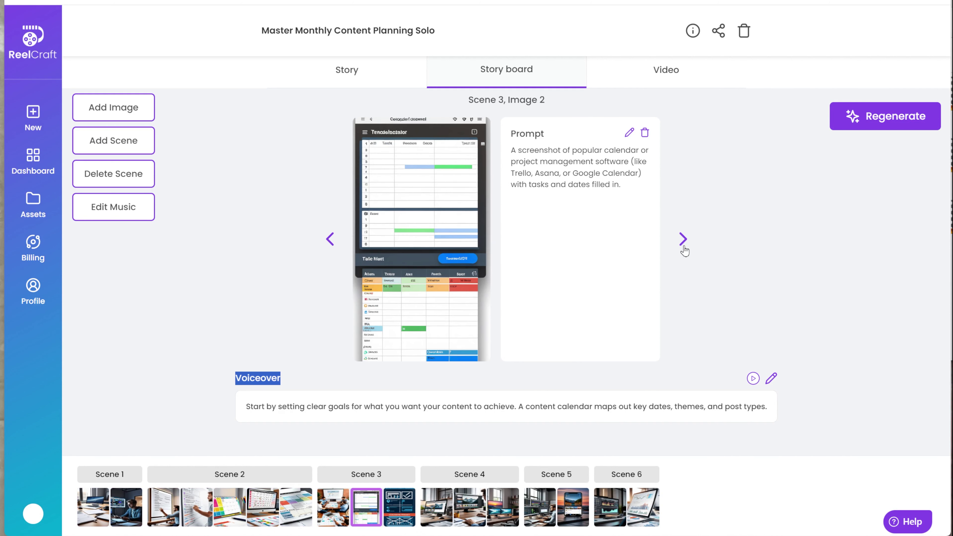
left_click(683, 247)
left_click(683, 248)
left_click(684, 248)
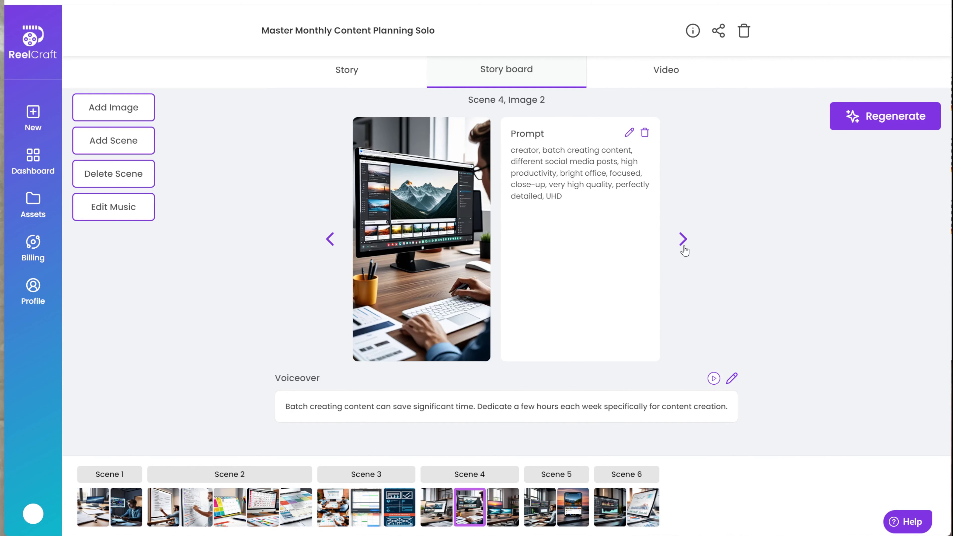
left_click(684, 247)
left_click(684, 247)
left_click(683, 248)
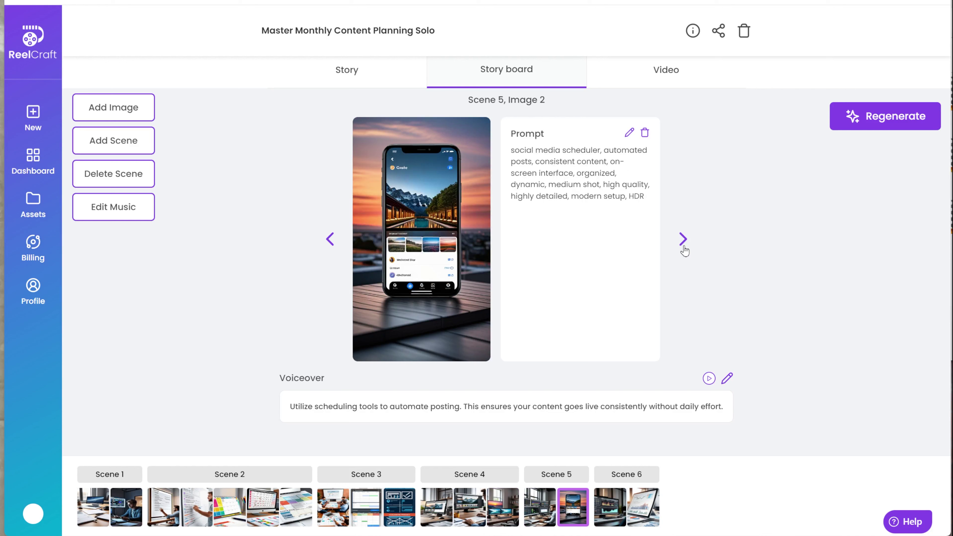
left_click(683, 247)
left_click(683, 248)
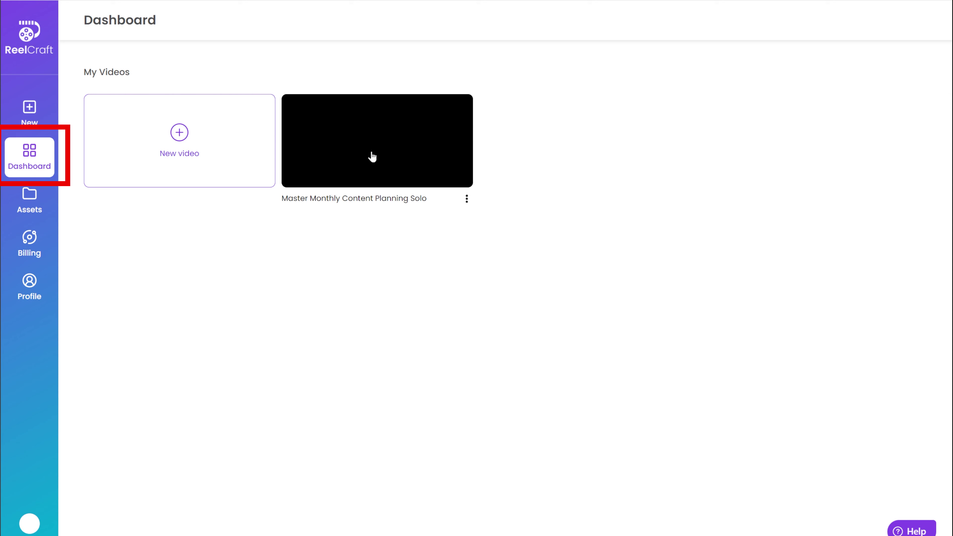
- Open the Master Monthly Content Planning Solo video card and show its Story board view
left_click(373, 156)
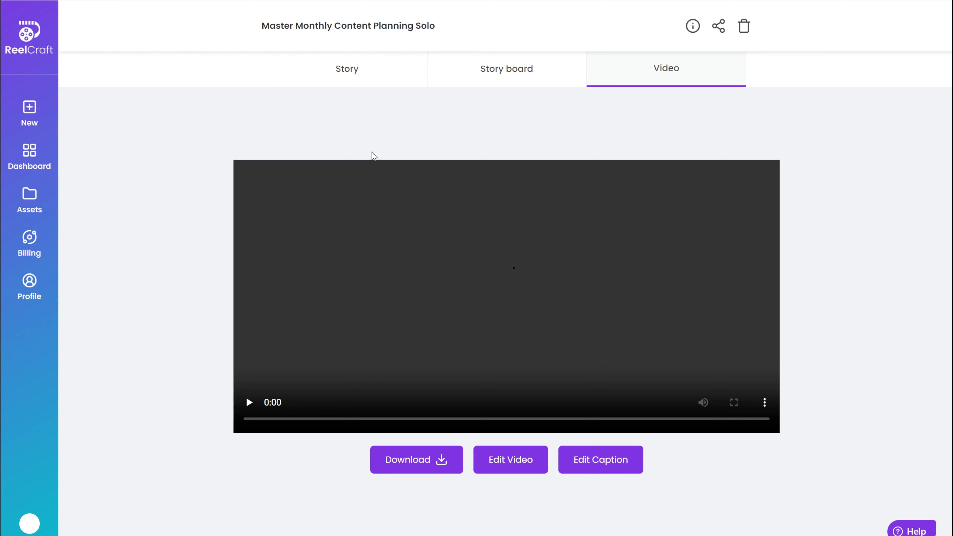
left_click(347, 71)
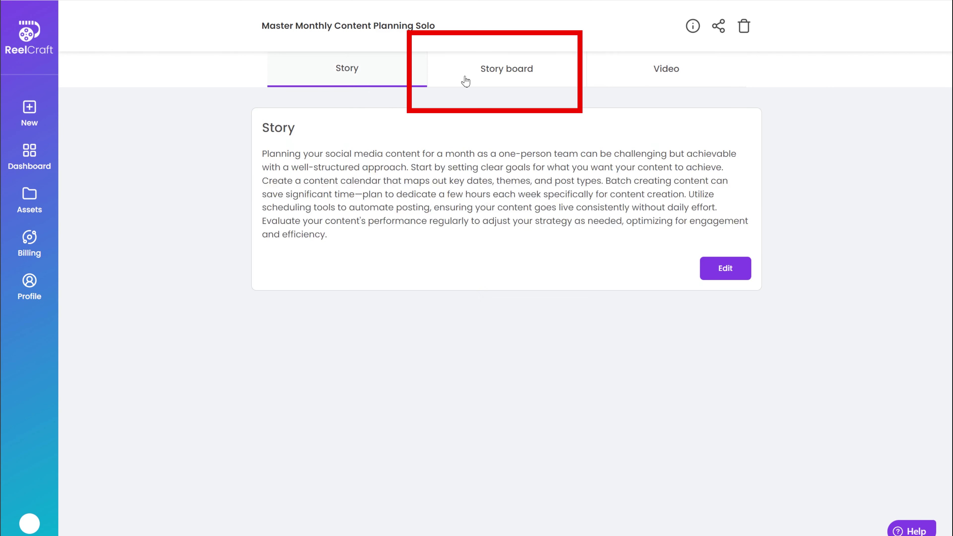
left_click(463, 80)
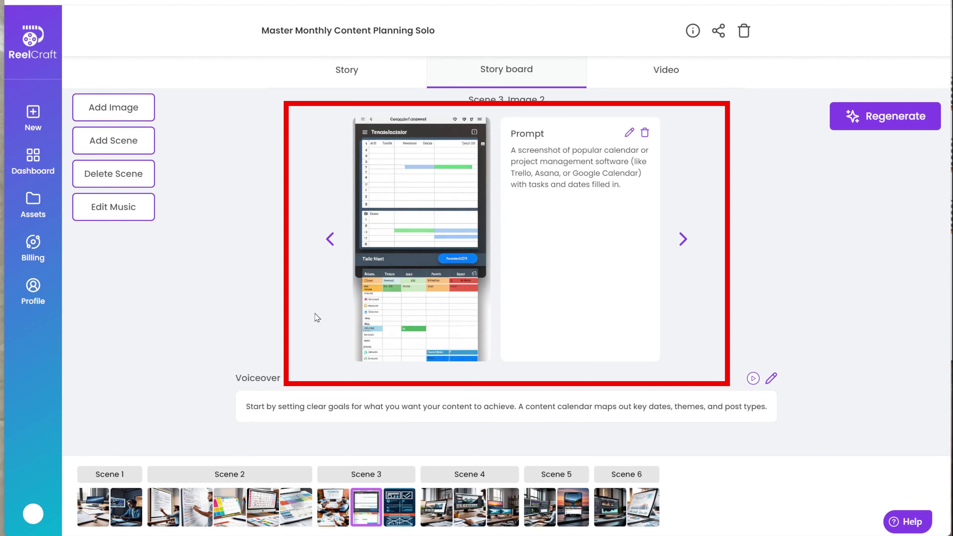
- Step back from Scene 3, Image 2 through all of Scene 2 to Scene 1, Image 1
left_click(330, 244)
left_click(330, 239)
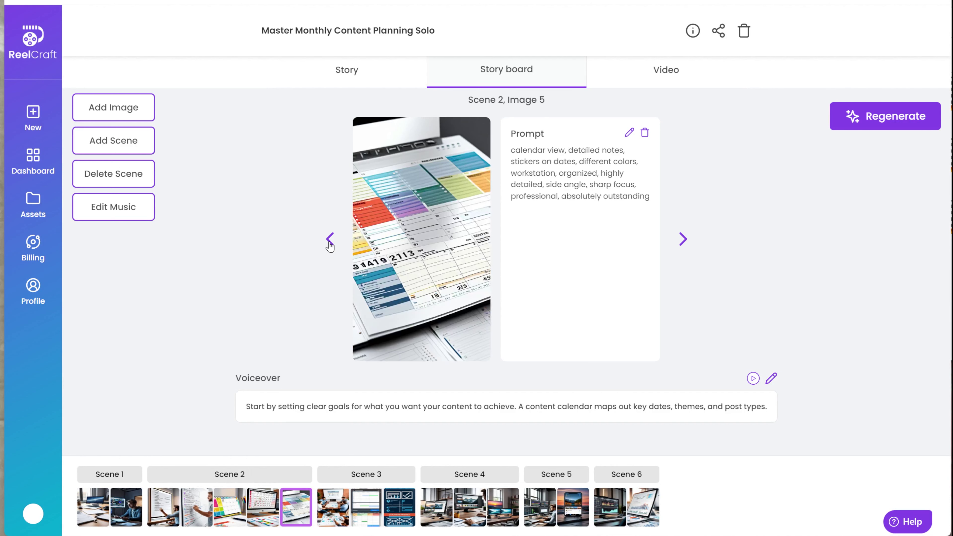
left_click(330, 244)
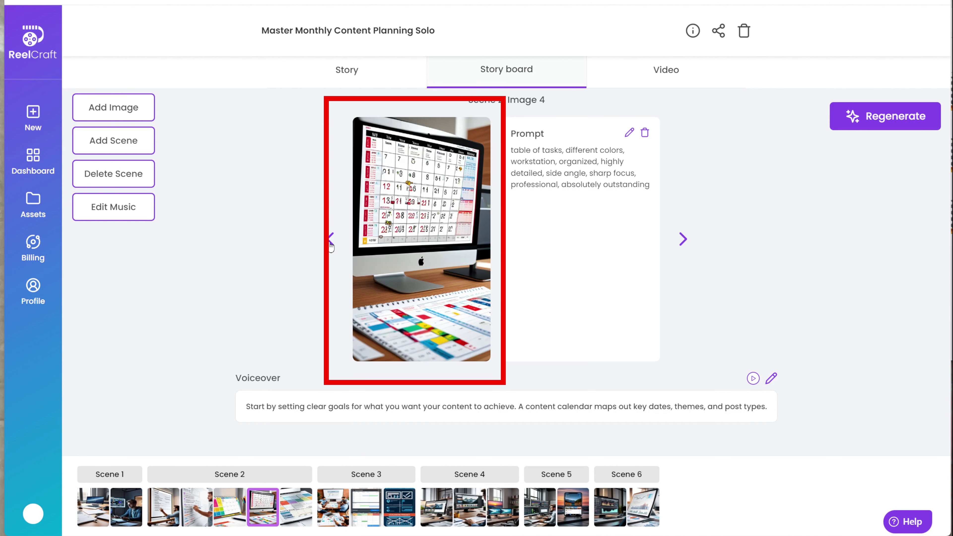
left_click(330, 242)
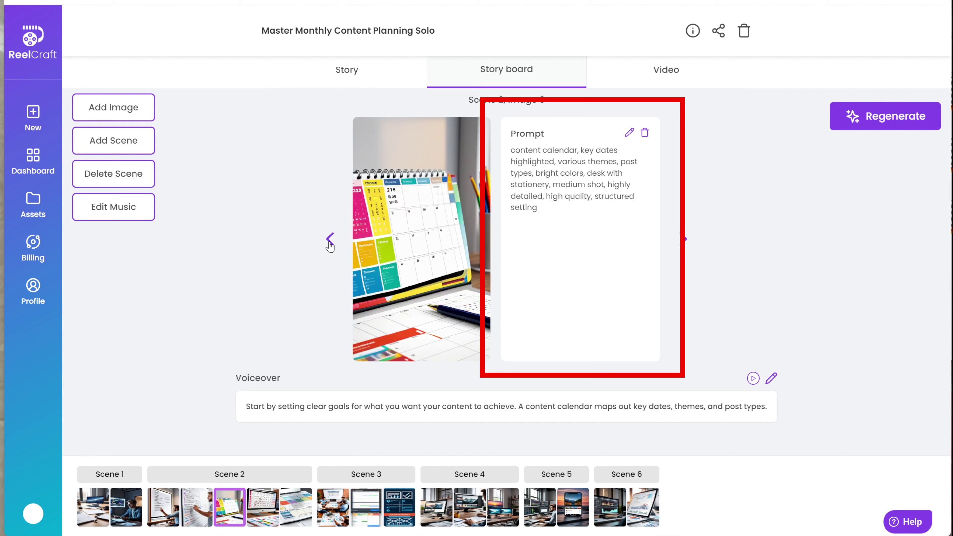
left_click(330, 240)
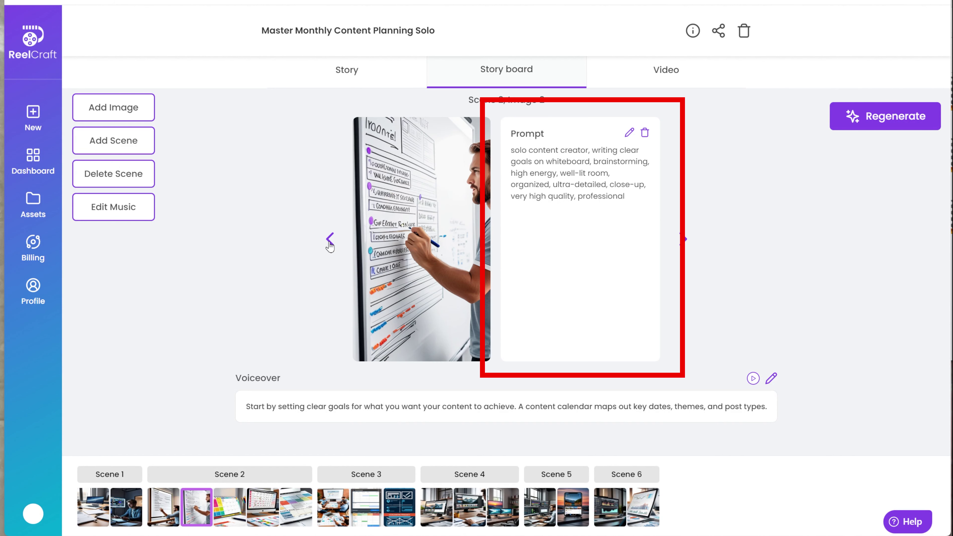
left_click(330, 242)
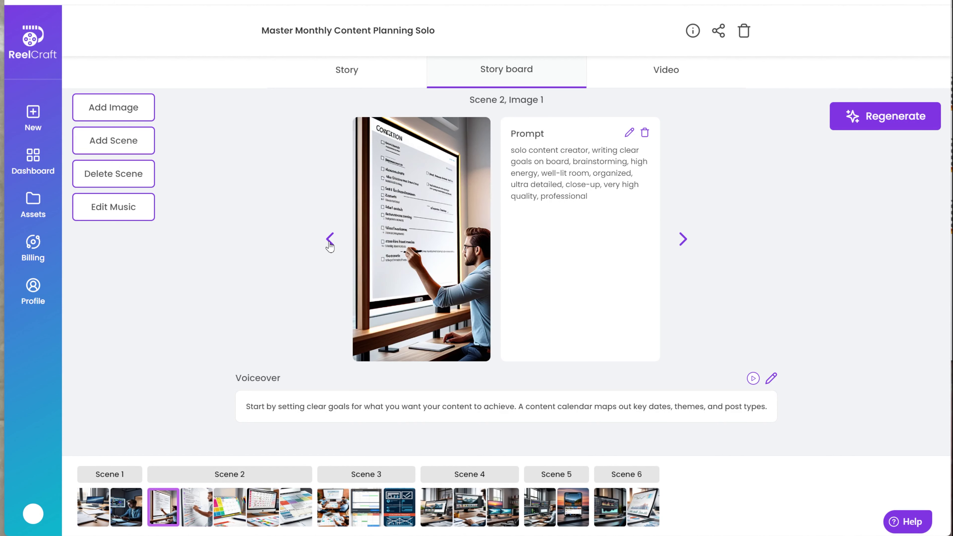
left_click(330, 242)
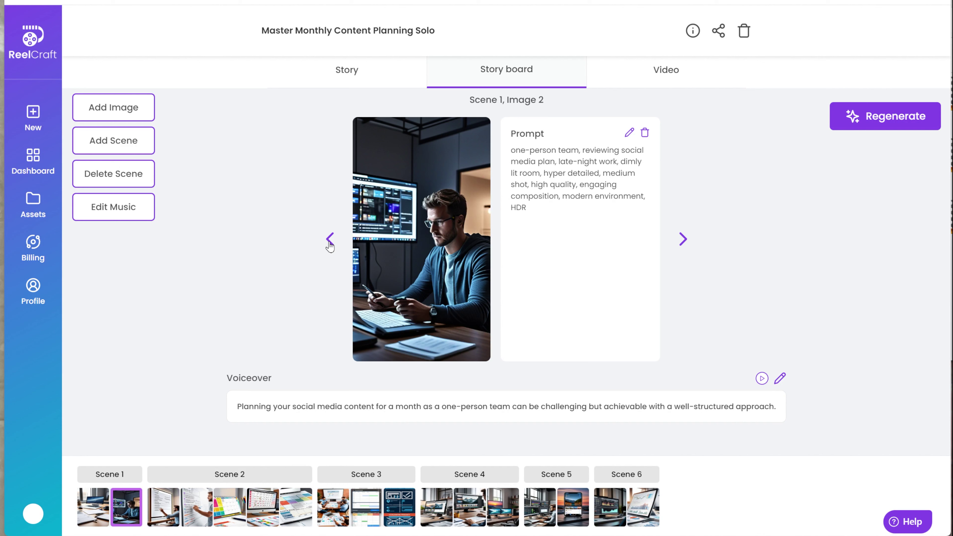
left_click(330, 242)
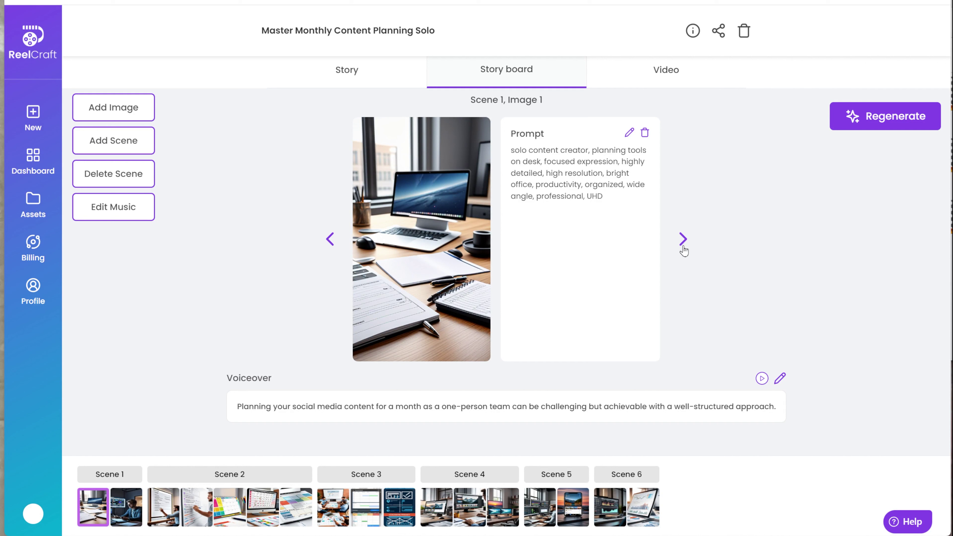
- Advance from Scene 1, Image 1 through Scene 2 to Scene 3, Image 2
left_click(683, 240)
left_click(683, 240)
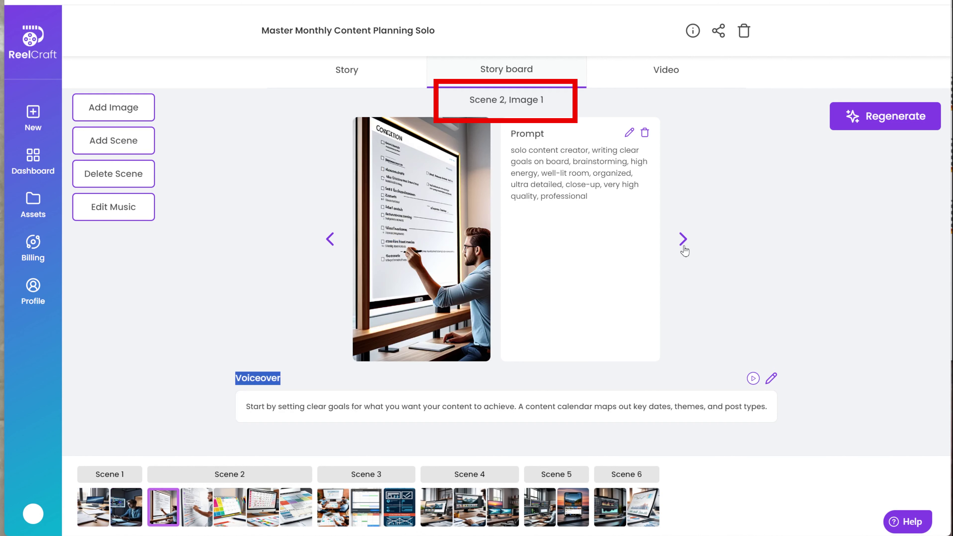
left_click(683, 248)
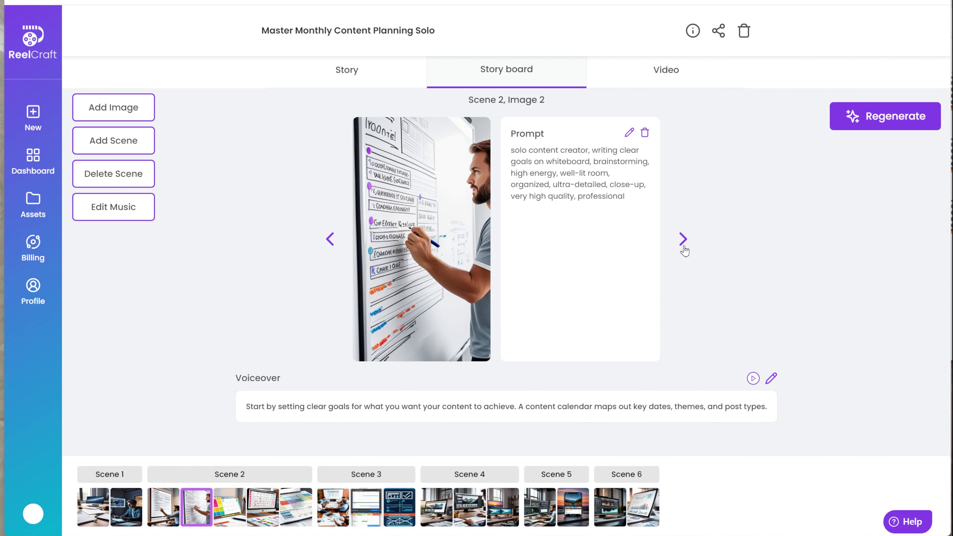
left_click(683, 247)
left_click(683, 248)
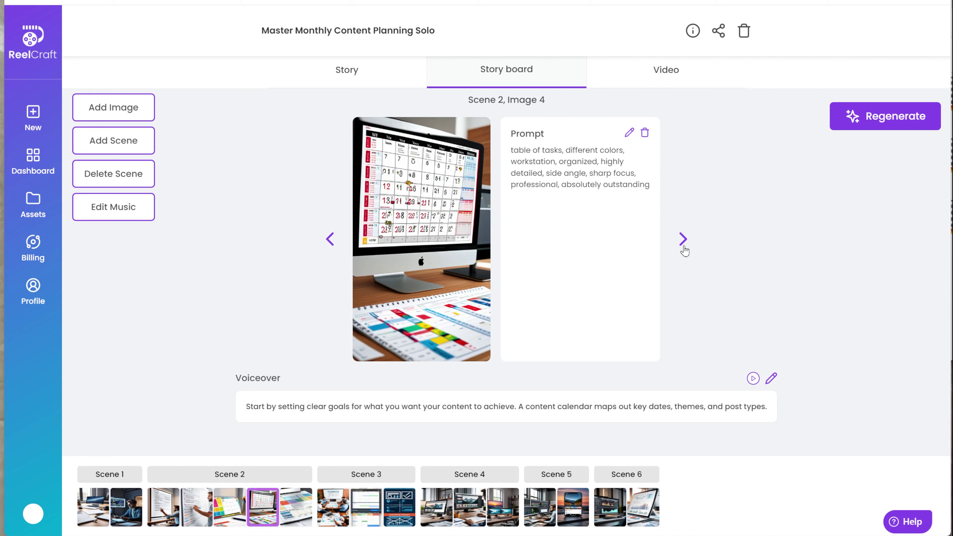
double_click(683, 248)
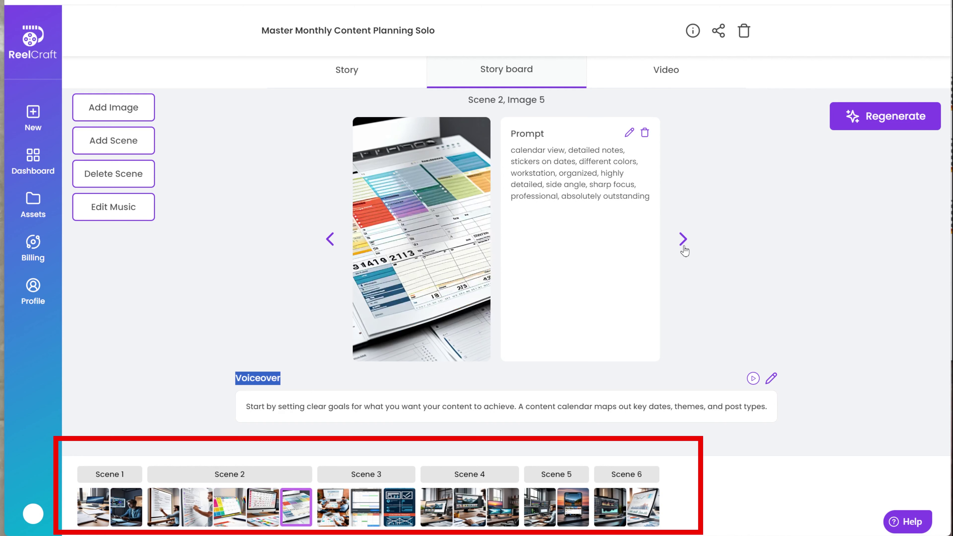
left_click(683, 248)
left_click(683, 248)
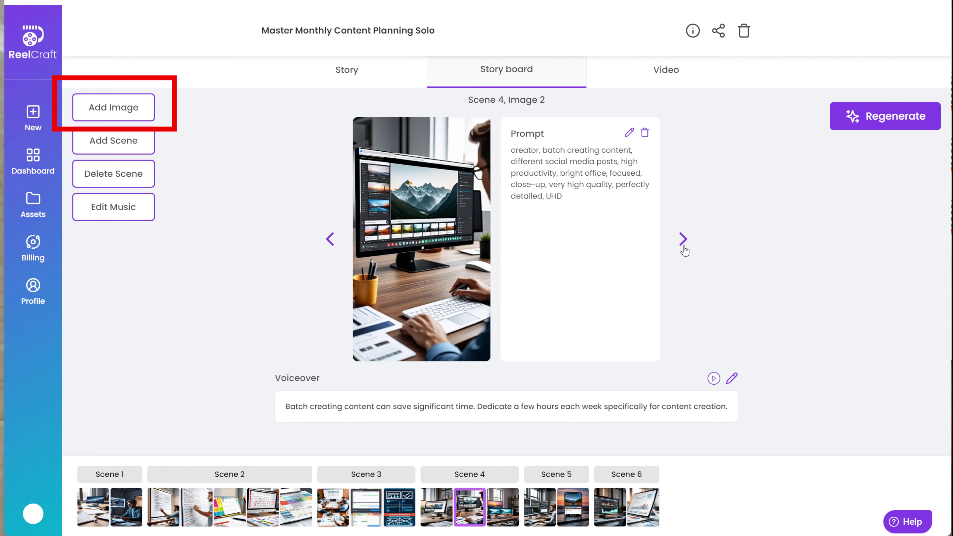
left_click(683, 248)
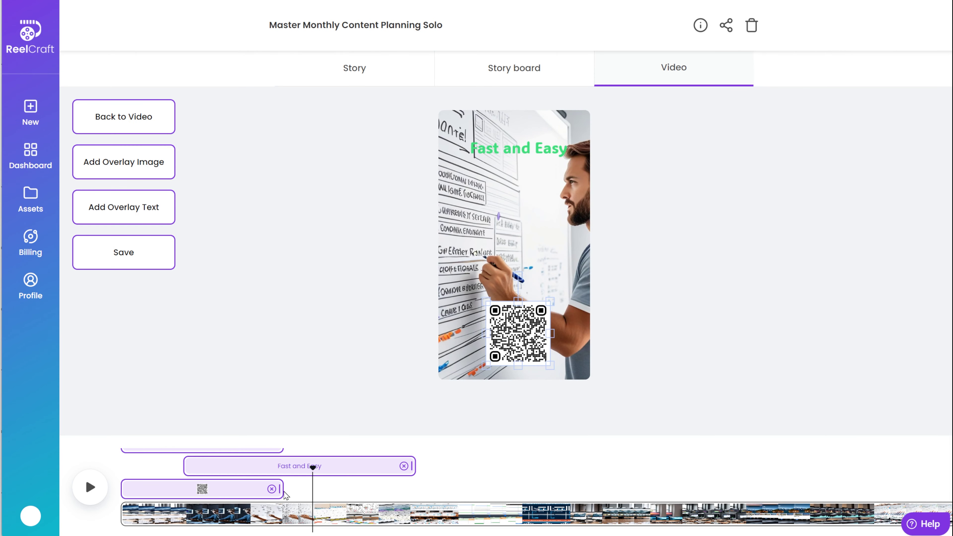
- Advance through Scene 4 to Scene 6, Image 2, moving the QR code overlay later in the timeline
left_click_drag(283, 490, 463, 503)
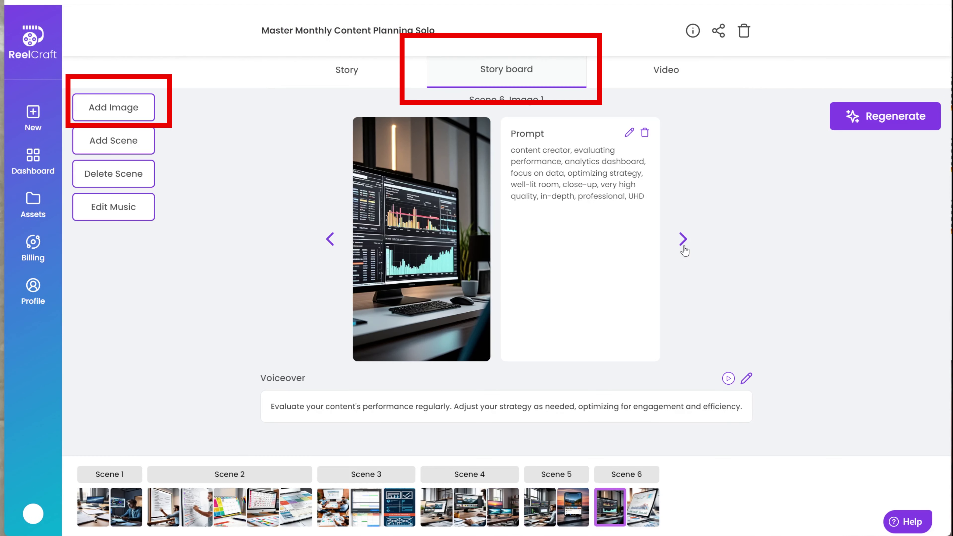
left_click(683, 246)
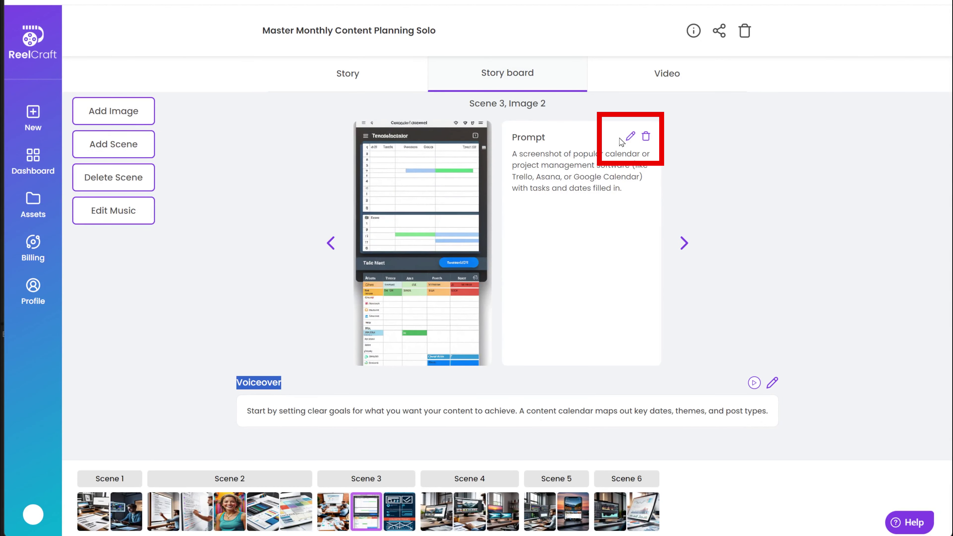
- Replace the Scene 2, Image 5 prompt with 'video camera, sea, tranquelity, feel the freedom, realistic.' and regenerate the image
left_click(630, 140)
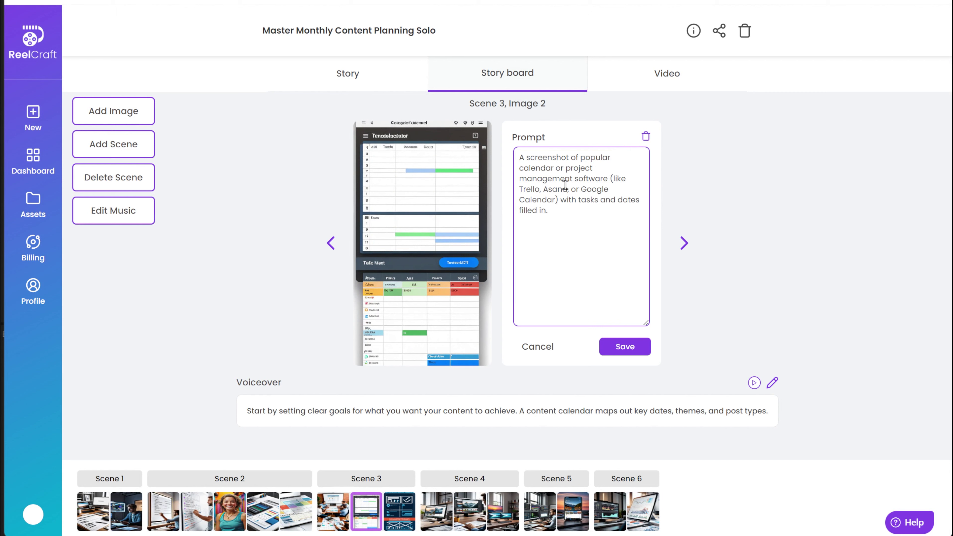
key("ctrl+a")
type("video camera, sea, tranquelity, feel the freedom, realistic.")
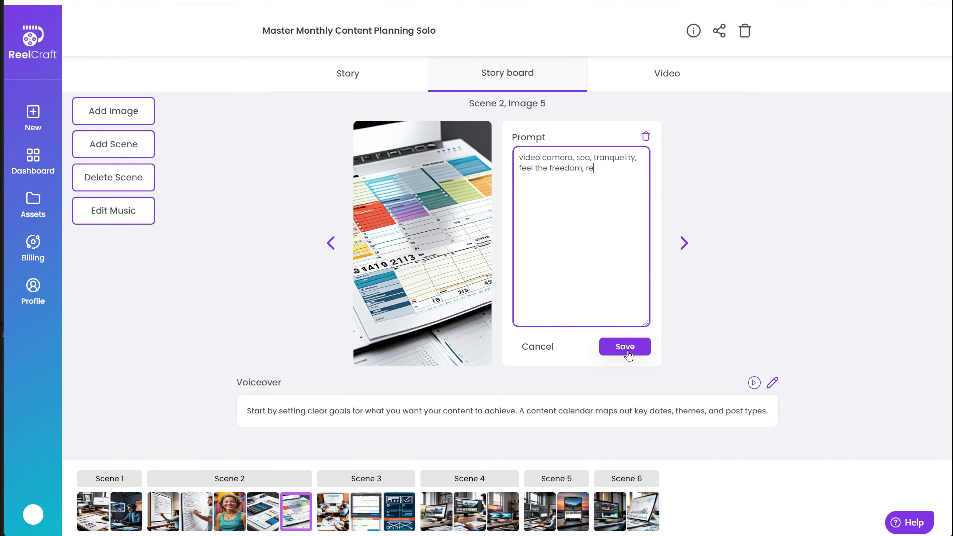
left_click(624, 346)
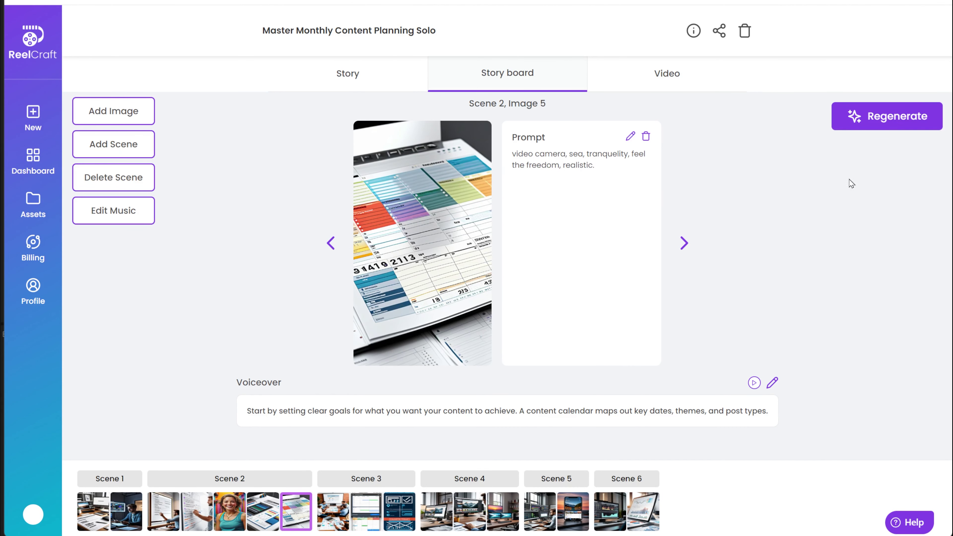
left_click(902, 118)
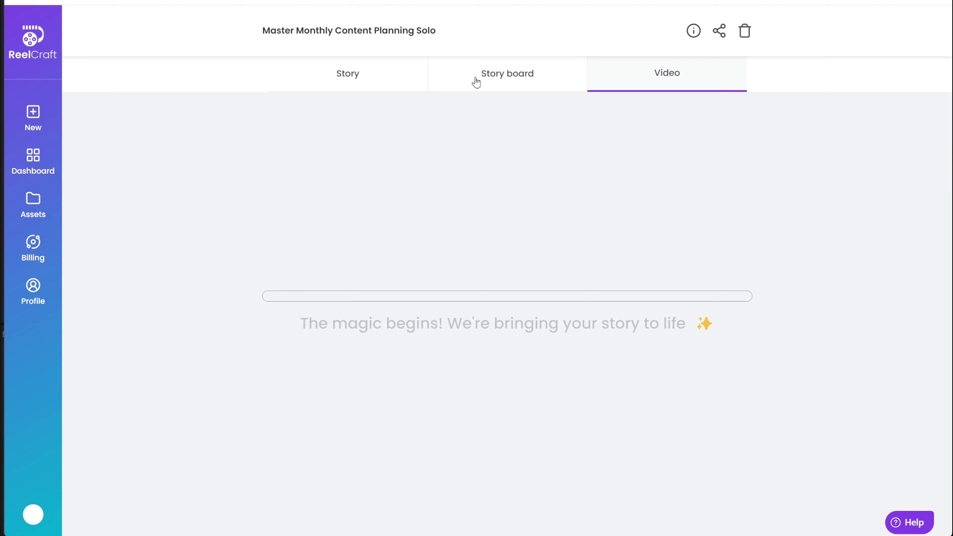
left_click(522, 82)
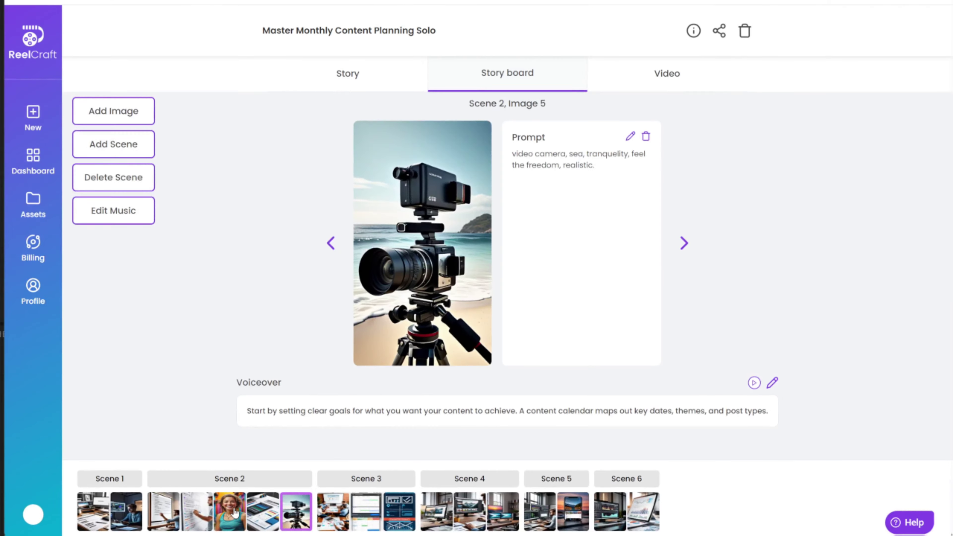
- Delete the smiling-woman image, Scene 2 Image 3, and confirm with Yes
left_click(230, 511)
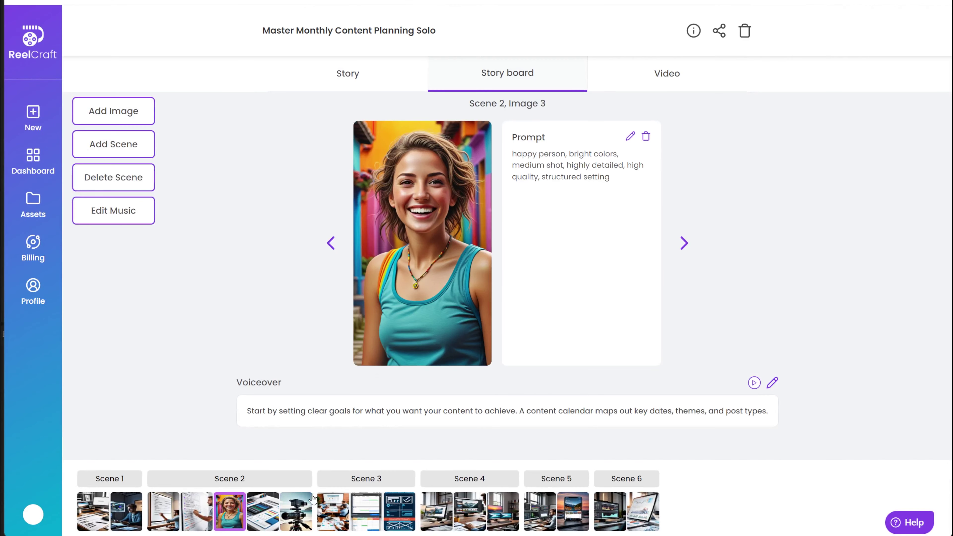
left_click(648, 139)
left_click(545, 315)
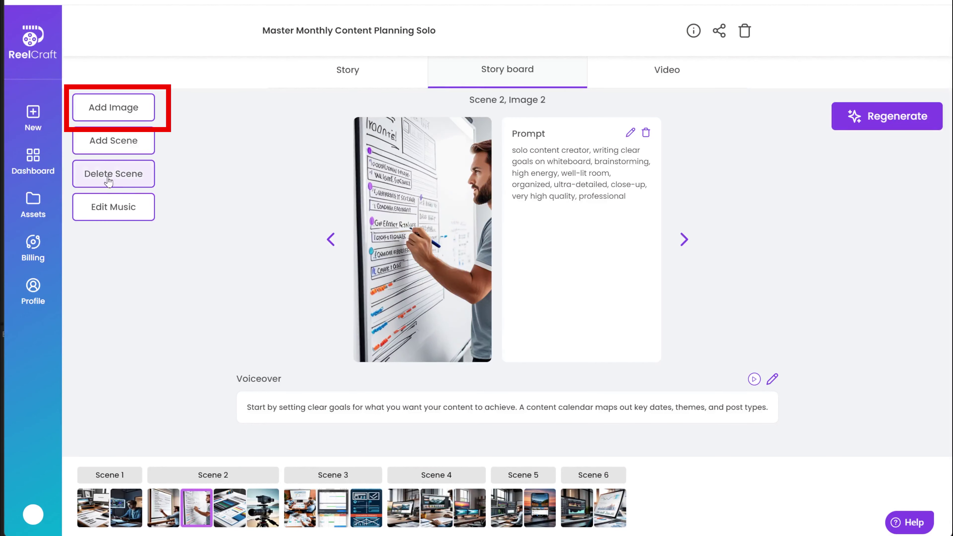
- Cancel a first image attempt and select the whiteboard image's prompt text
left_click(120, 113)
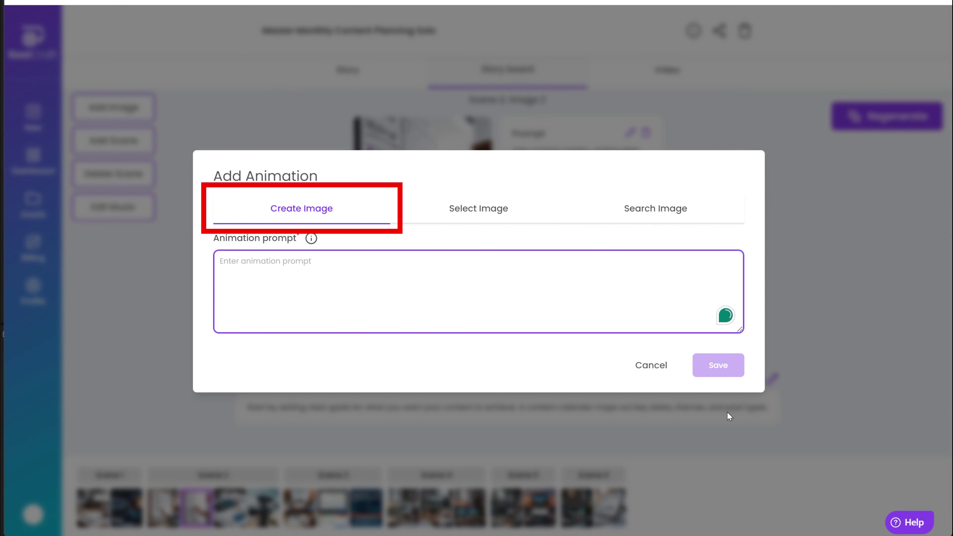
type("write")
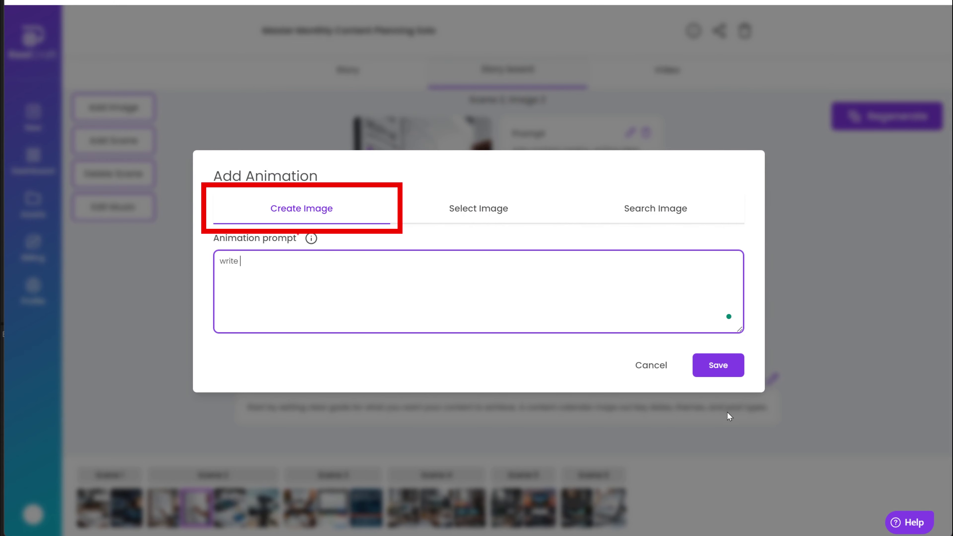
type(" here the prompt")
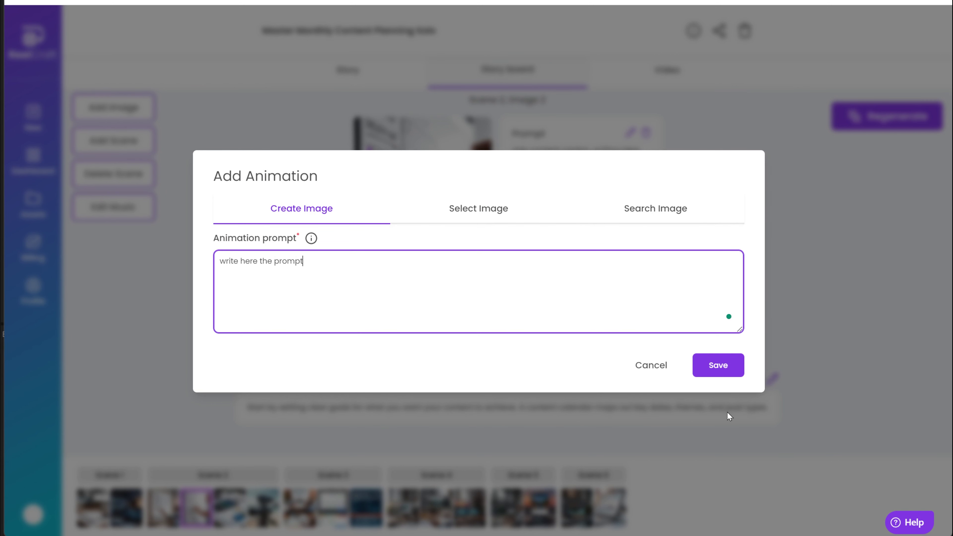
left_click(650, 364)
left_click_drag(627, 201, 510, 156)
key("ctrl+c")
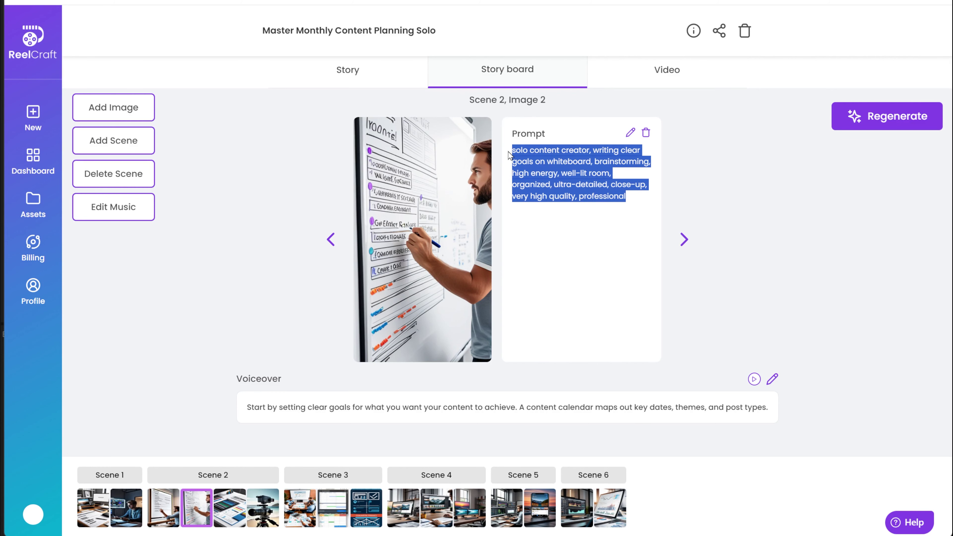
- Start a new image with the copied whiteboard prompt pasted as its animation prompt
left_click(133, 114)
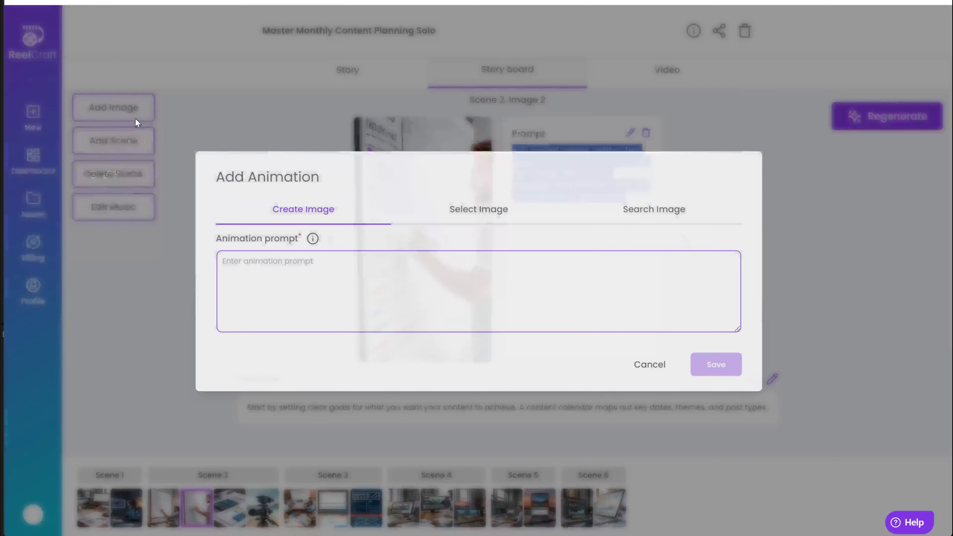
left_click(315, 292)
key("ctrl+v")
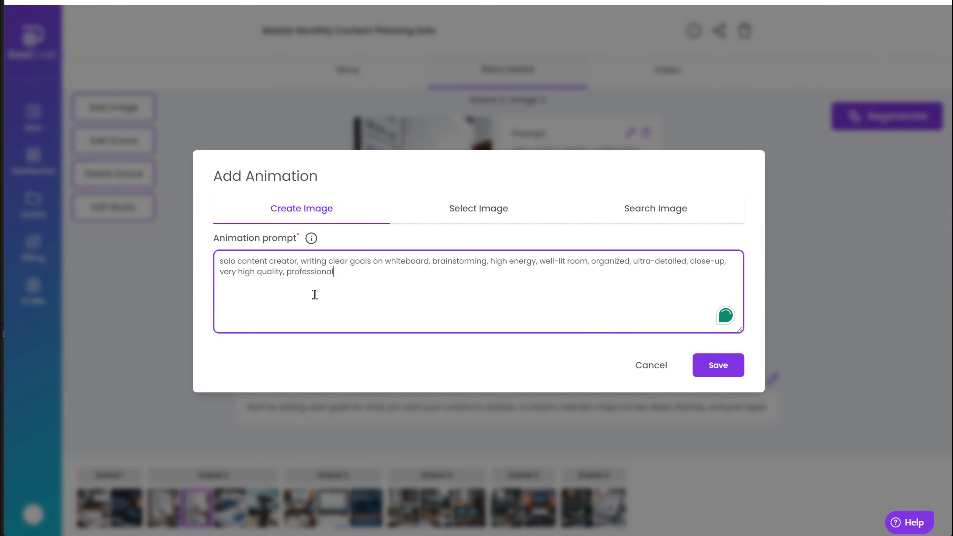
- Search stock images for 'cat', crop the orange cat photo and save it to Scene 2
left_click(472, 210)
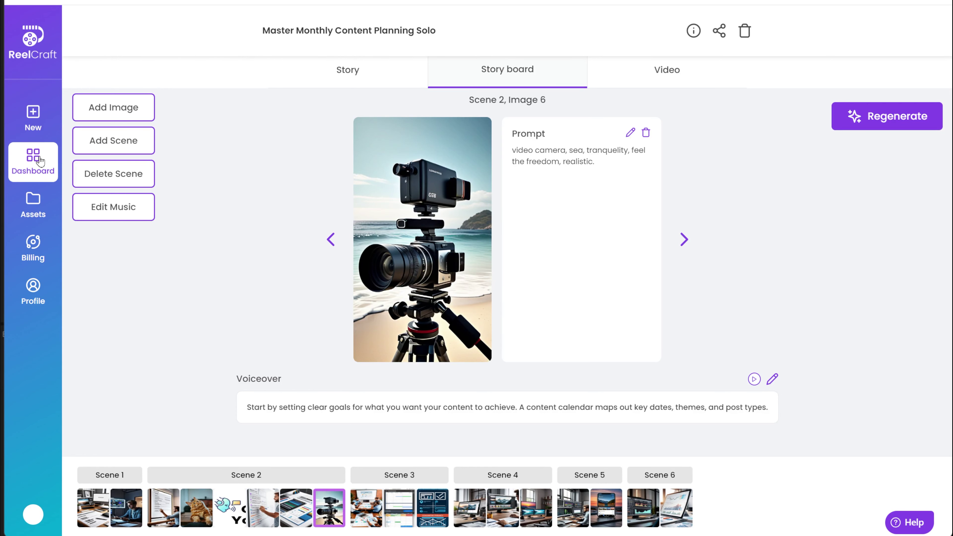
left_click(33, 204)
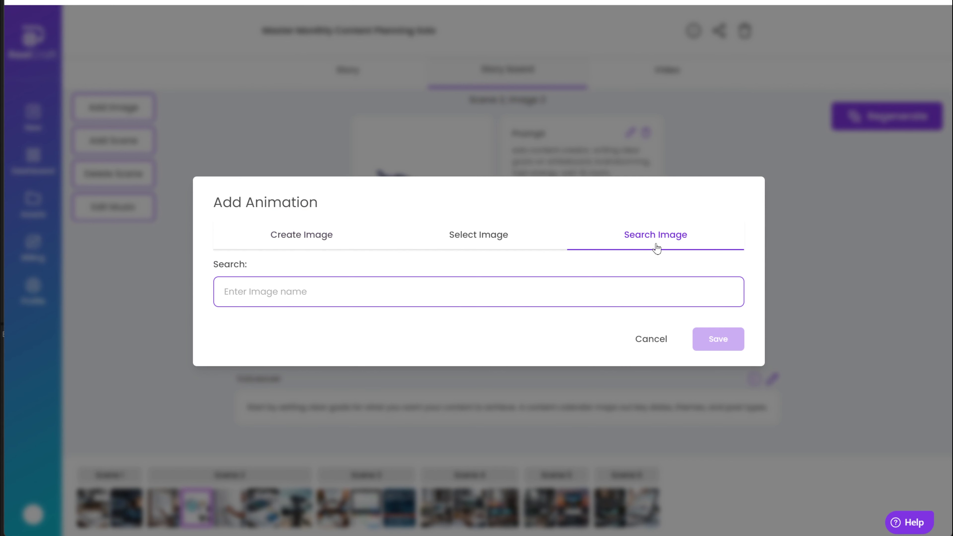
left_click(496, 293)
type("cat")
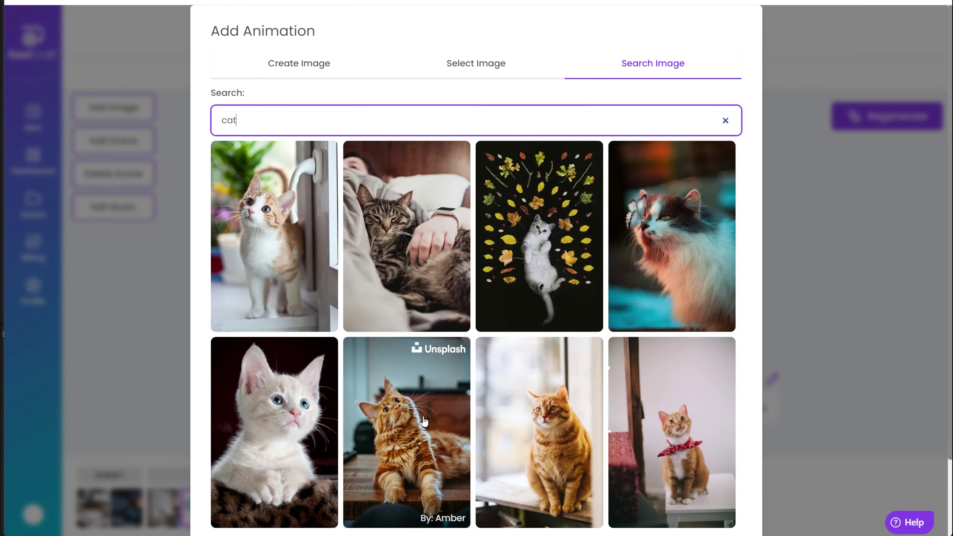
left_click(427, 413)
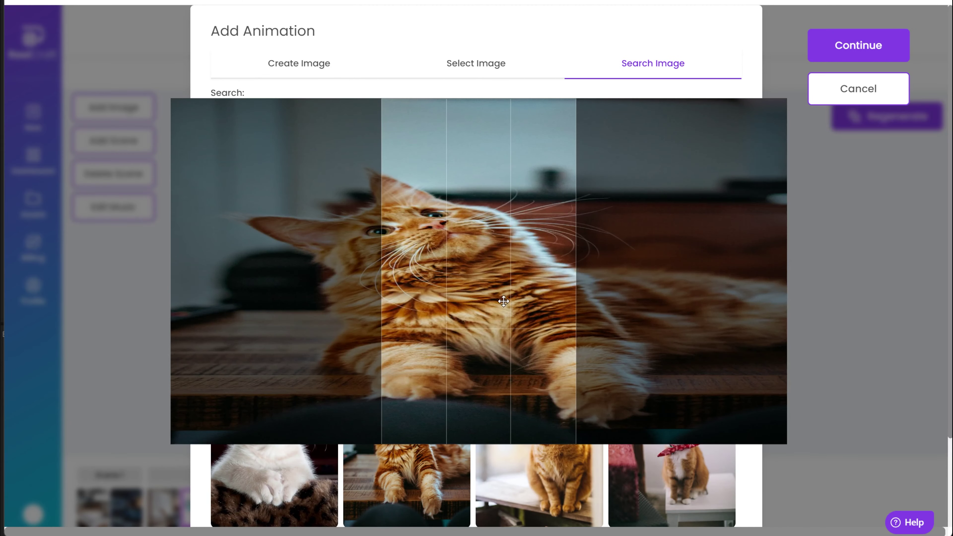
left_click_drag(503, 301, 530, 301)
left_click(858, 45)
scroll(589, 311, "down", 10)
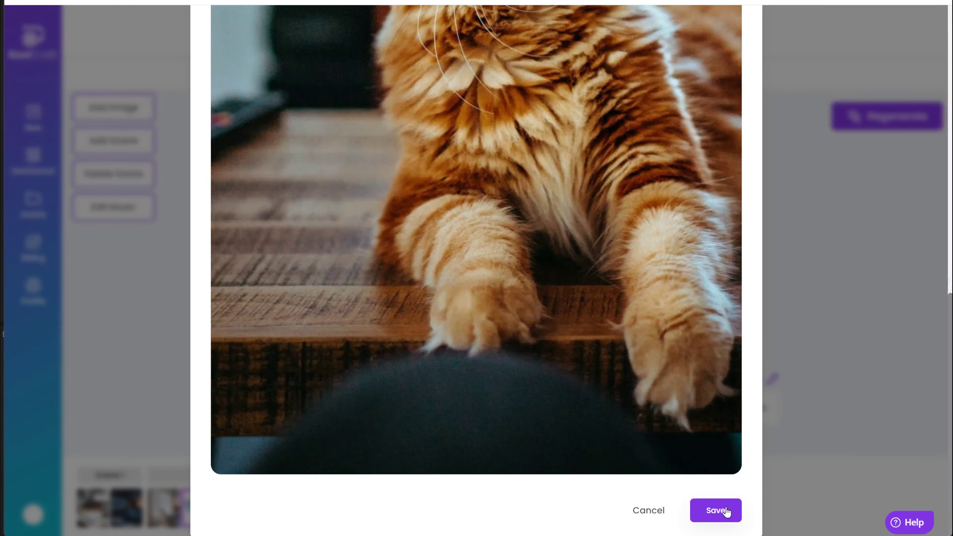
left_click(716, 510)
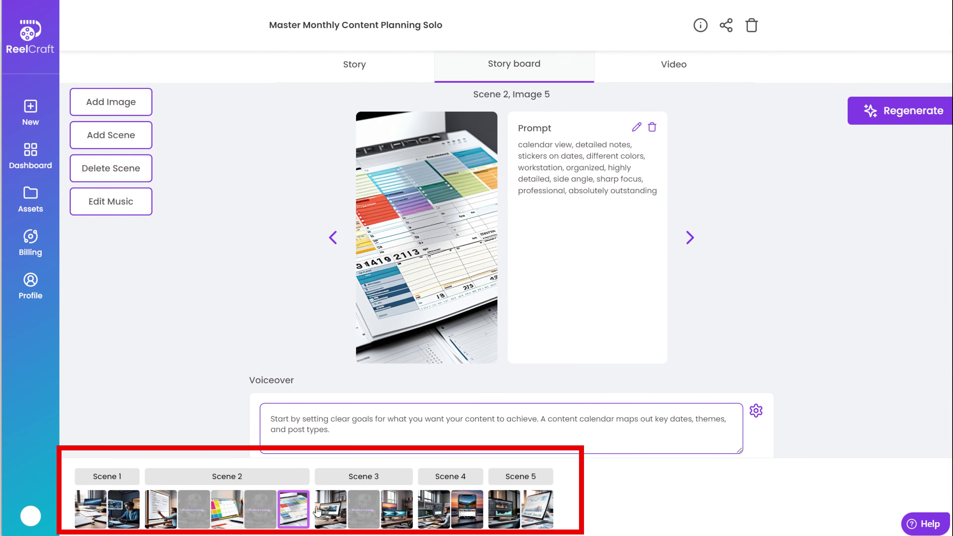
- Begin a new scene, keeping it inserted after Scene 2
left_click(691, 238)
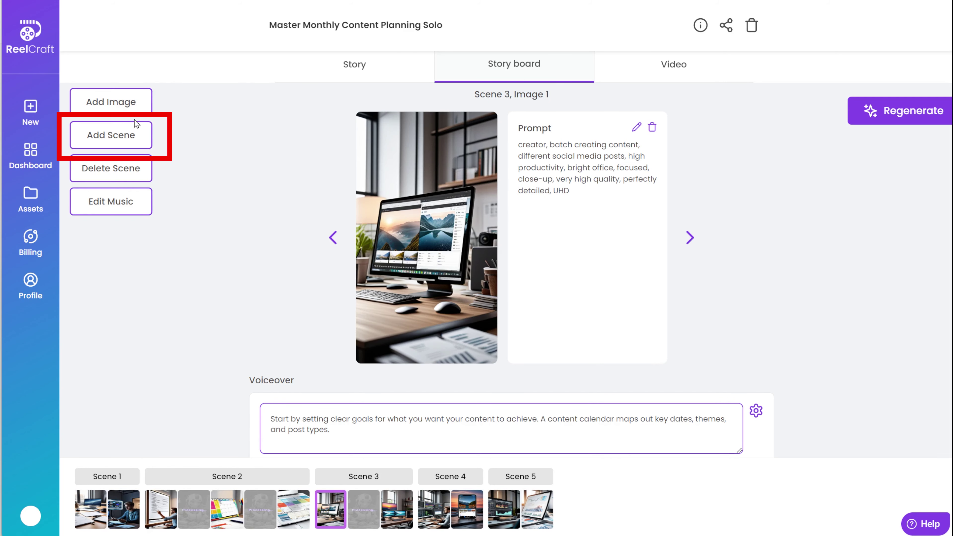
left_click(123, 133)
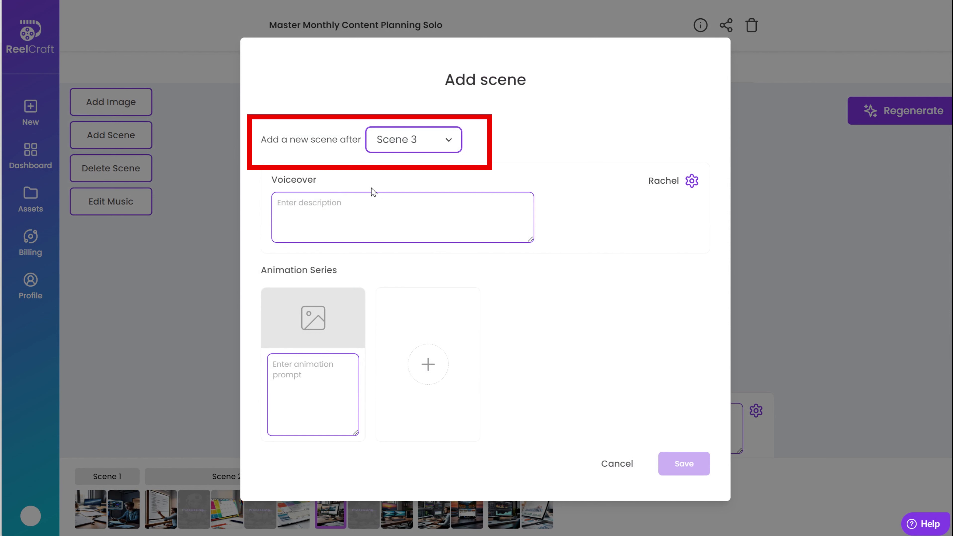
left_click(425, 147)
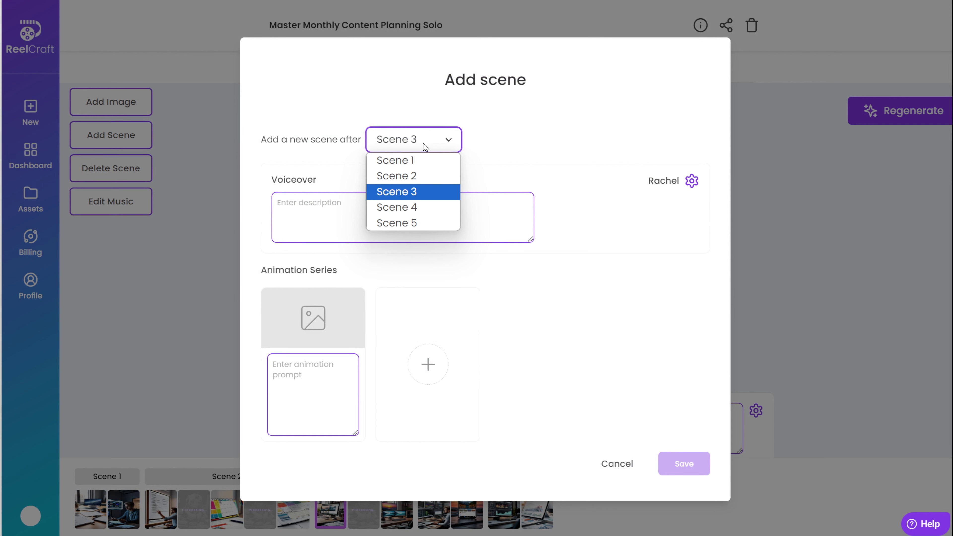
left_click(425, 147)
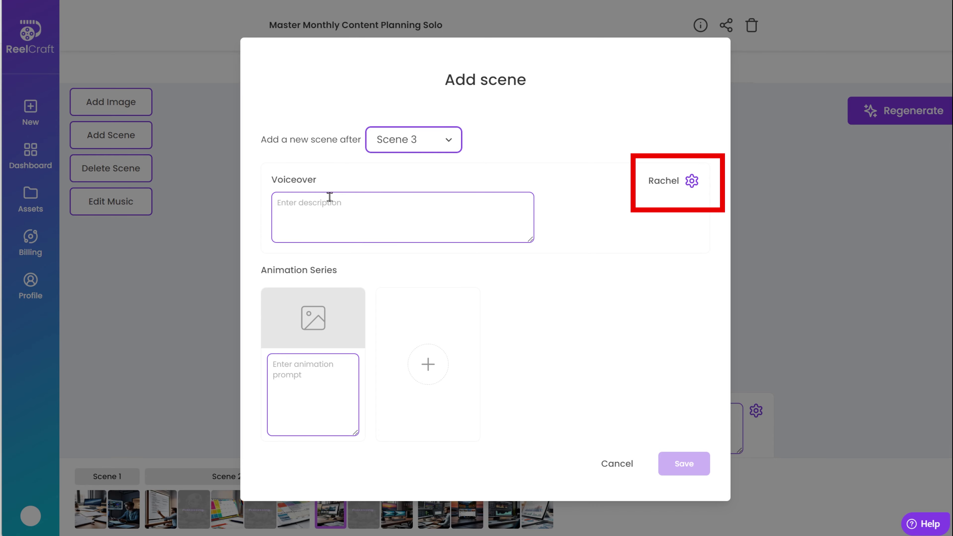
- Set the new scene's narration to the uploaded custom voice
left_click(691, 181)
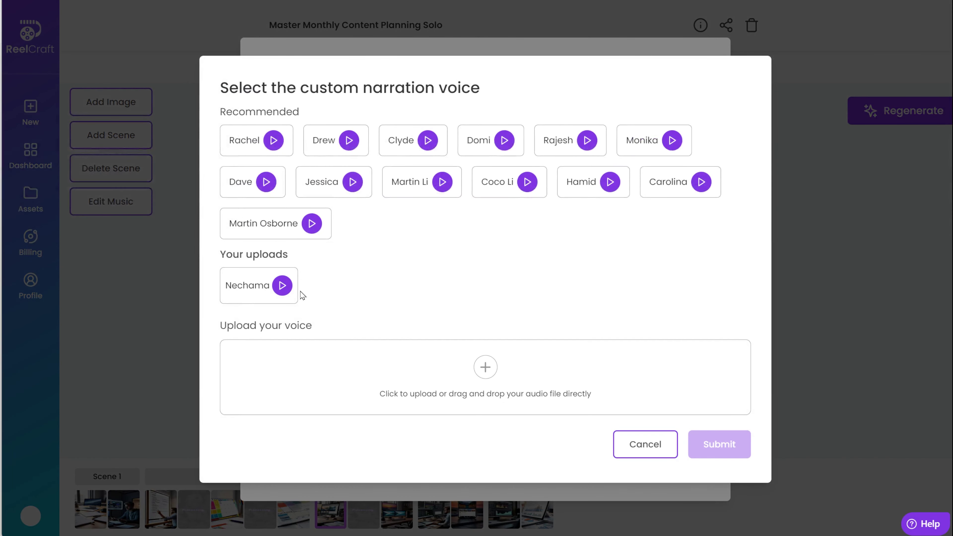
left_click(242, 284)
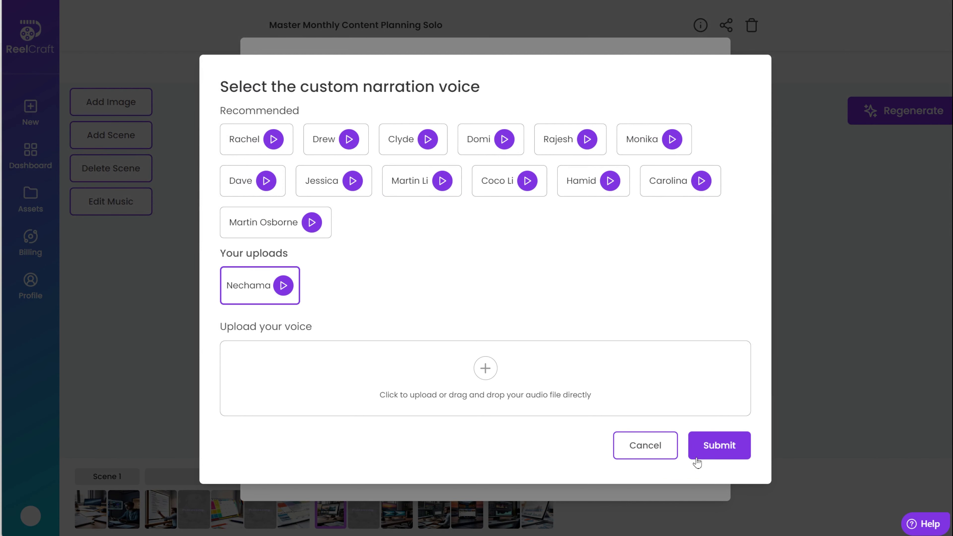
left_click(701, 448)
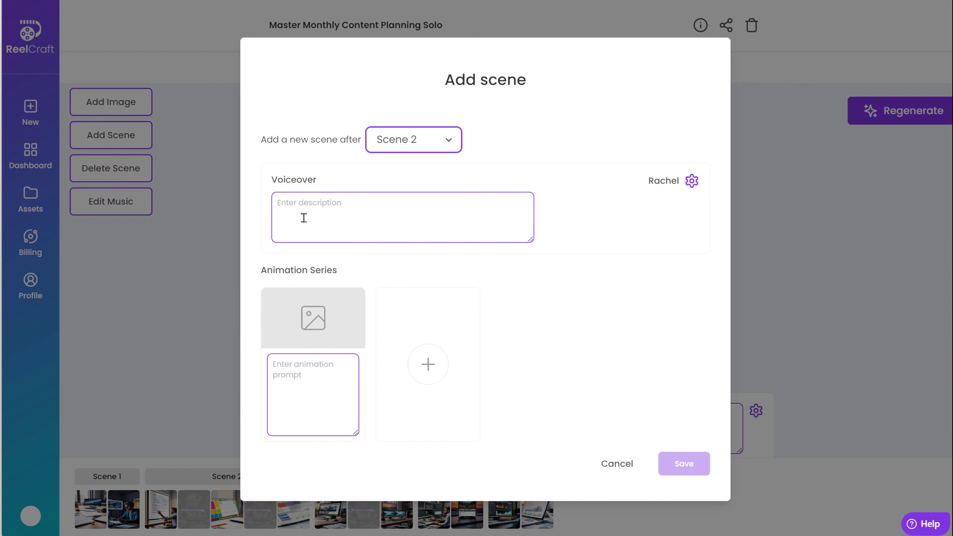
- Paste the content-calendar voiceover and three animation prompts, then save the scene
left_click(304, 215)
key("ctrl+v")
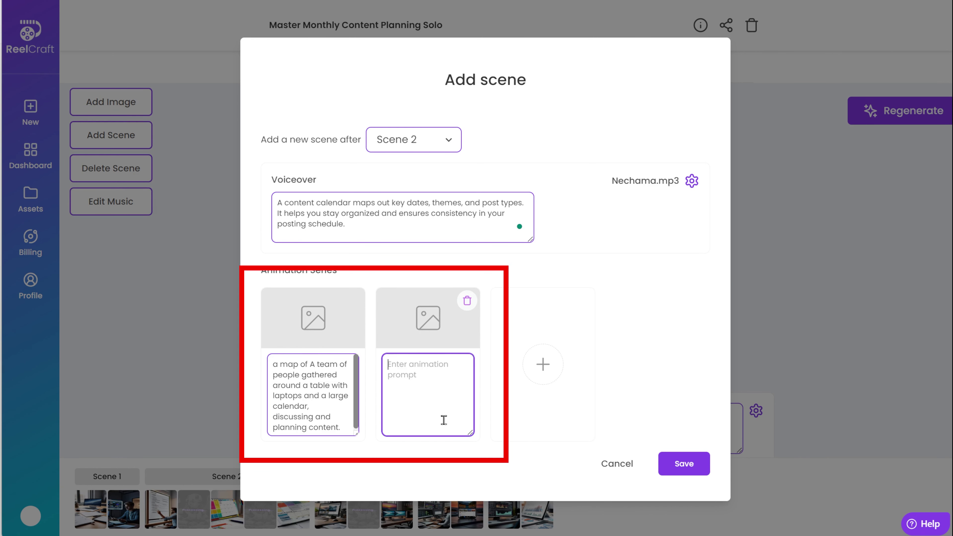
key("ctrl+v")
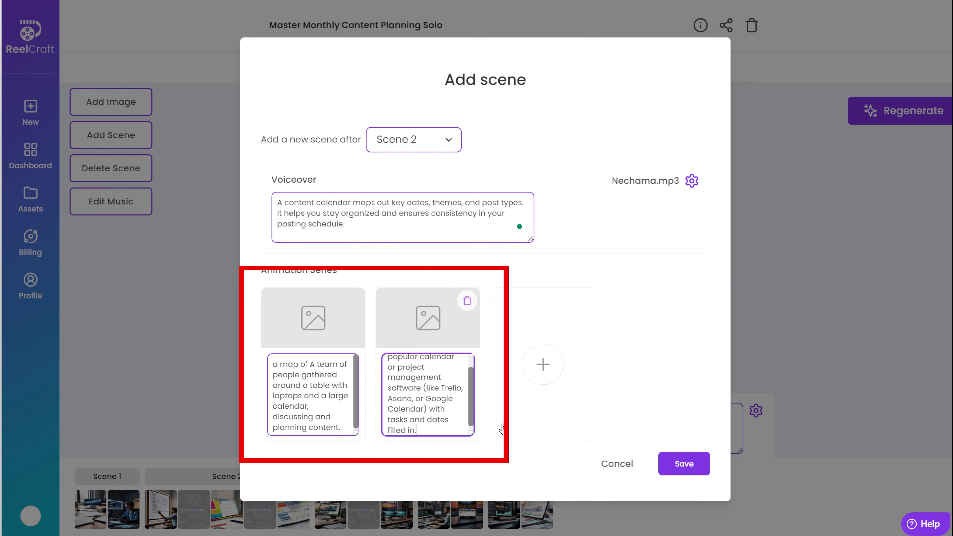
left_click(553, 377)
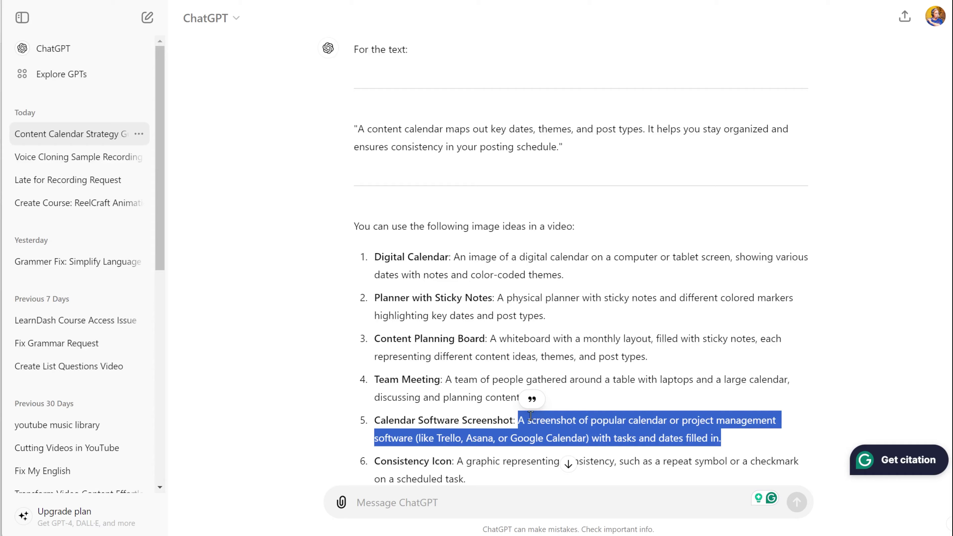
scroll(530, 415, "down", 2)
left_click_drag(456, 386, 473, 404)
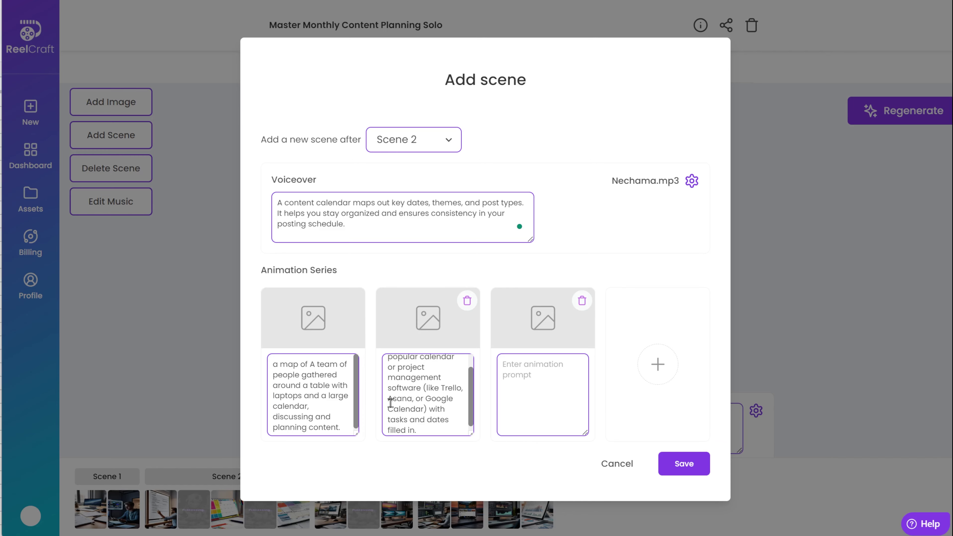
left_click(546, 409)
type("A graphic representing consistency, such as a repeat symbol or a checkmark on a scheduled task.")
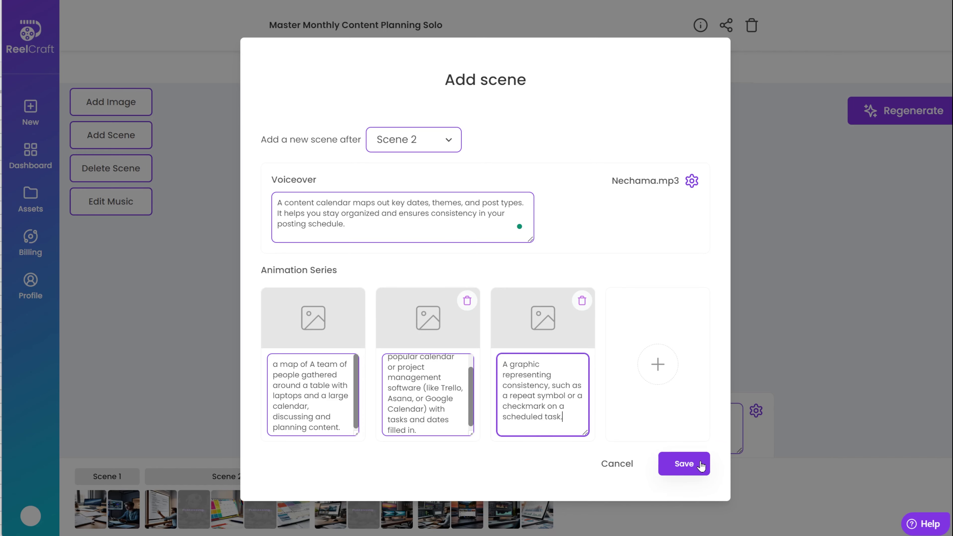
left_click(684, 464)
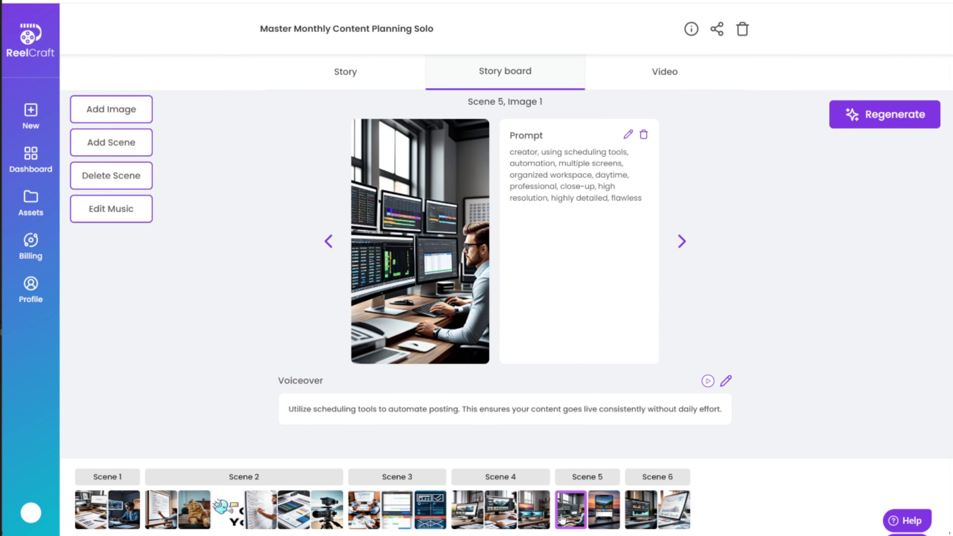
- Delete Scene 4, the batch-creating-content scene, confirming with Yes
left_click(646, 514)
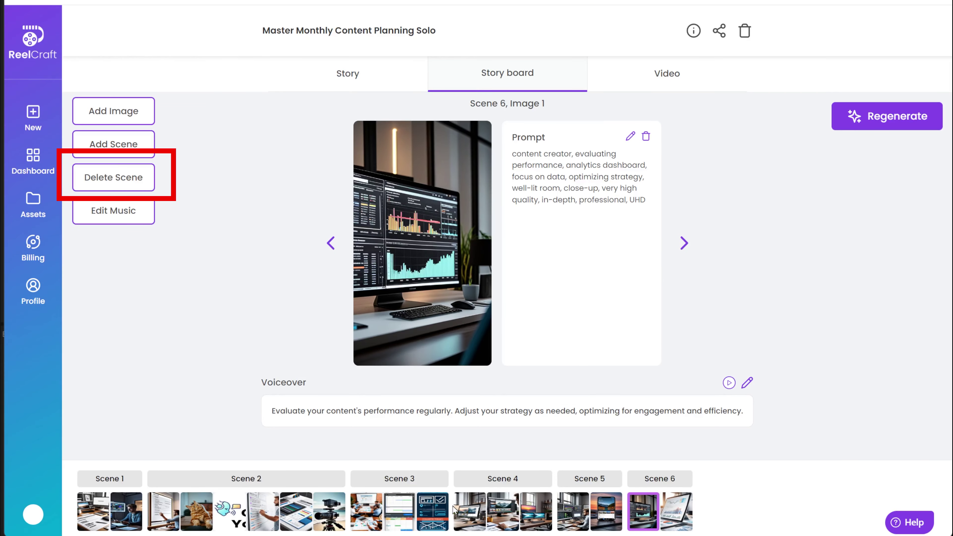
left_click(457, 509)
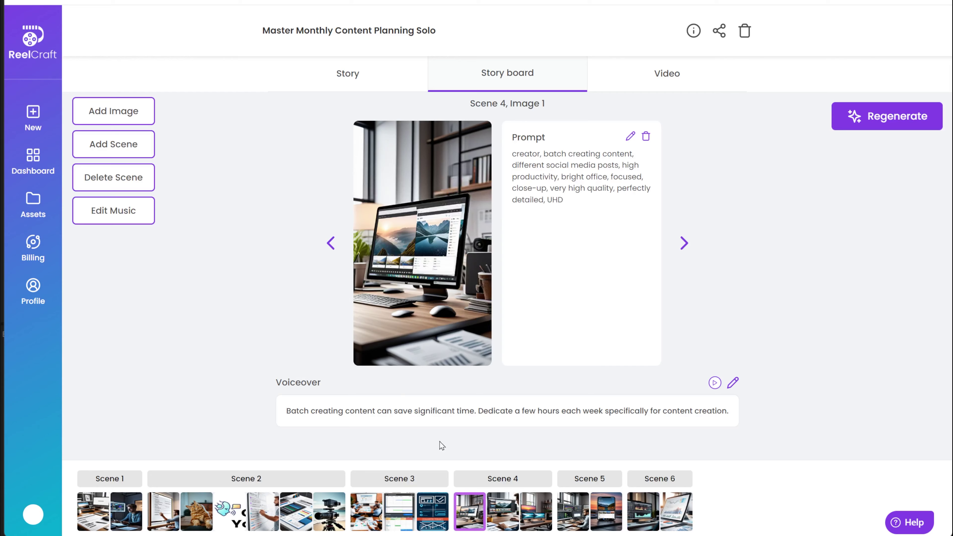
left_click(108, 178)
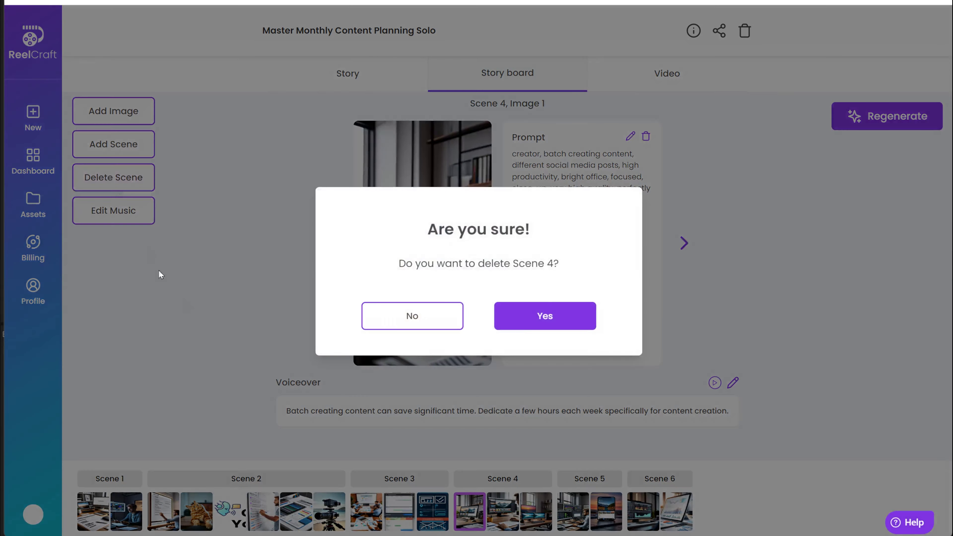
left_click(541, 315)
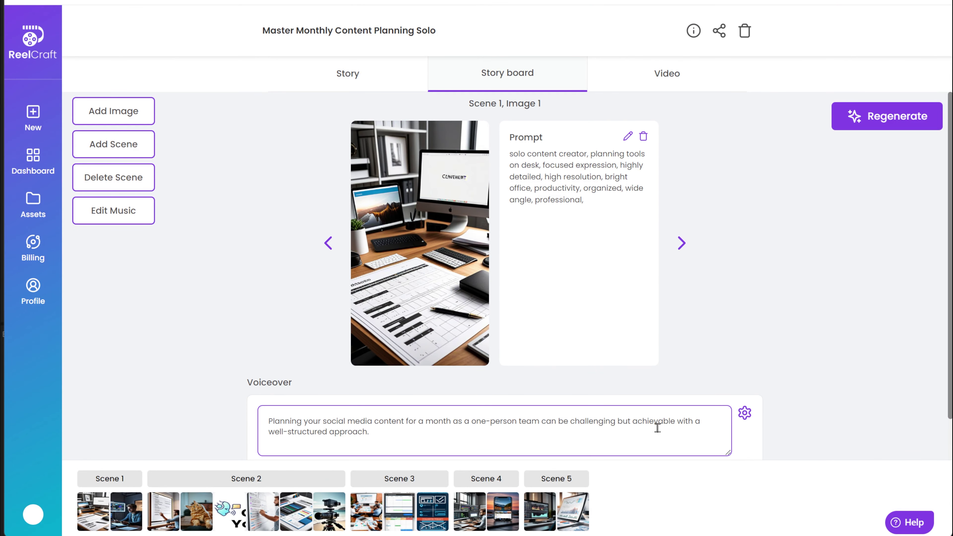
- Leave the voiceover voice unchanged and open the Edit music dialog, showing no music and volume 10
left_click(744, 413)
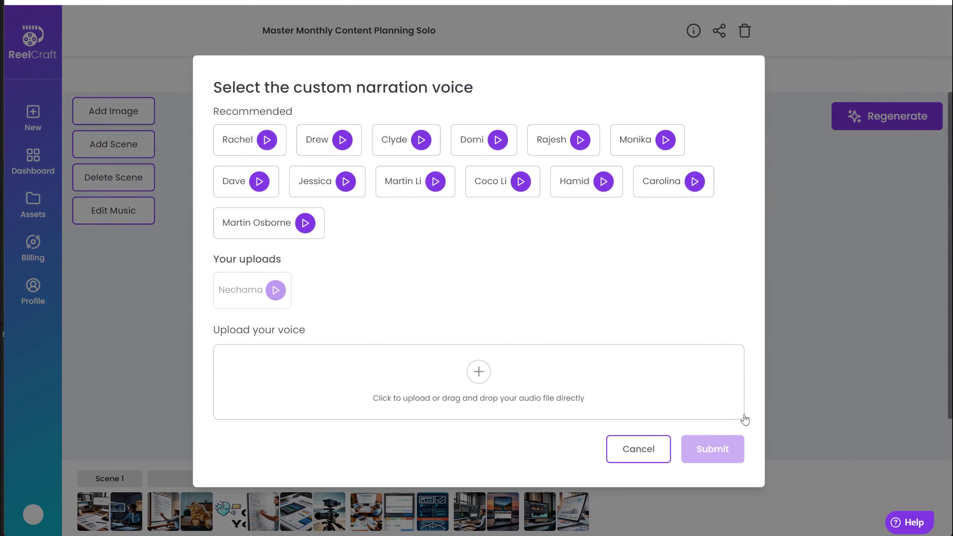
left_click(639, 450)
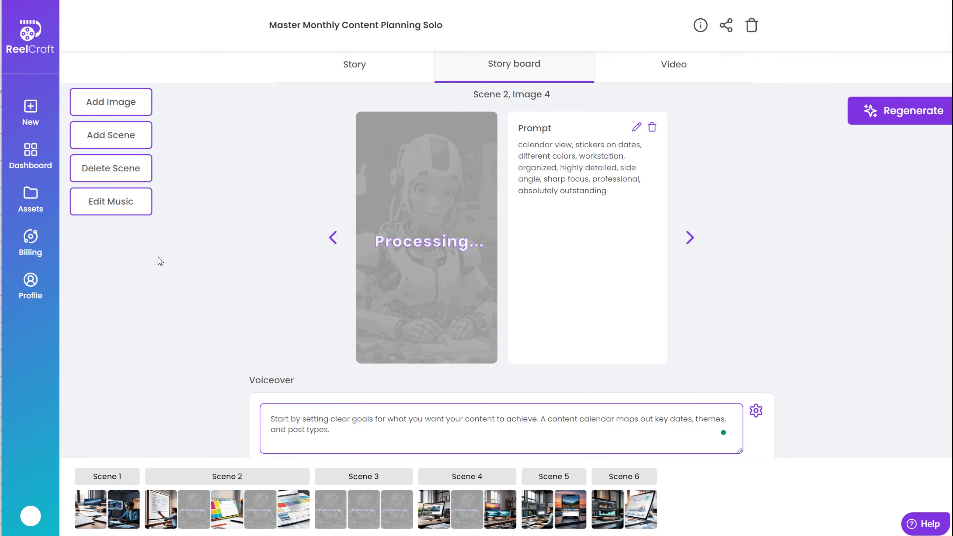
left_click(117, 207)
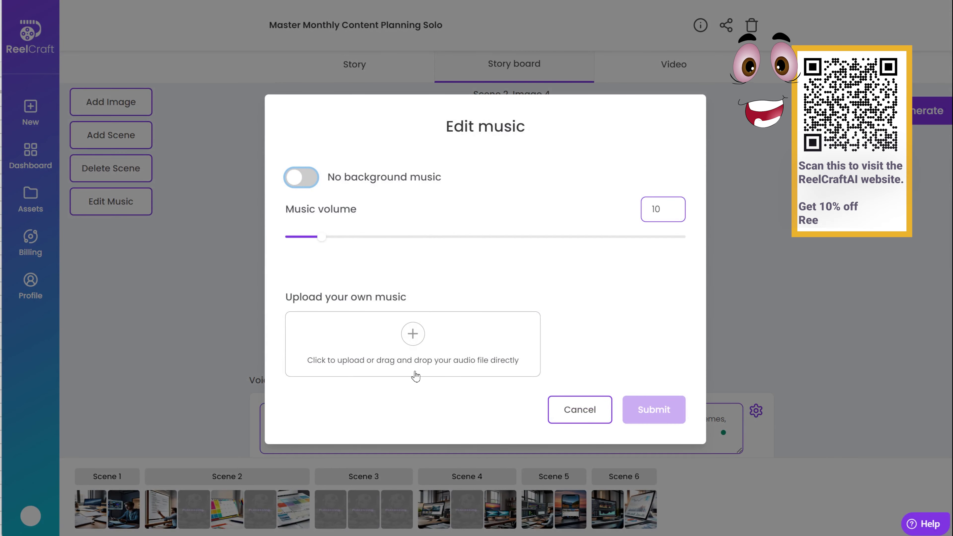